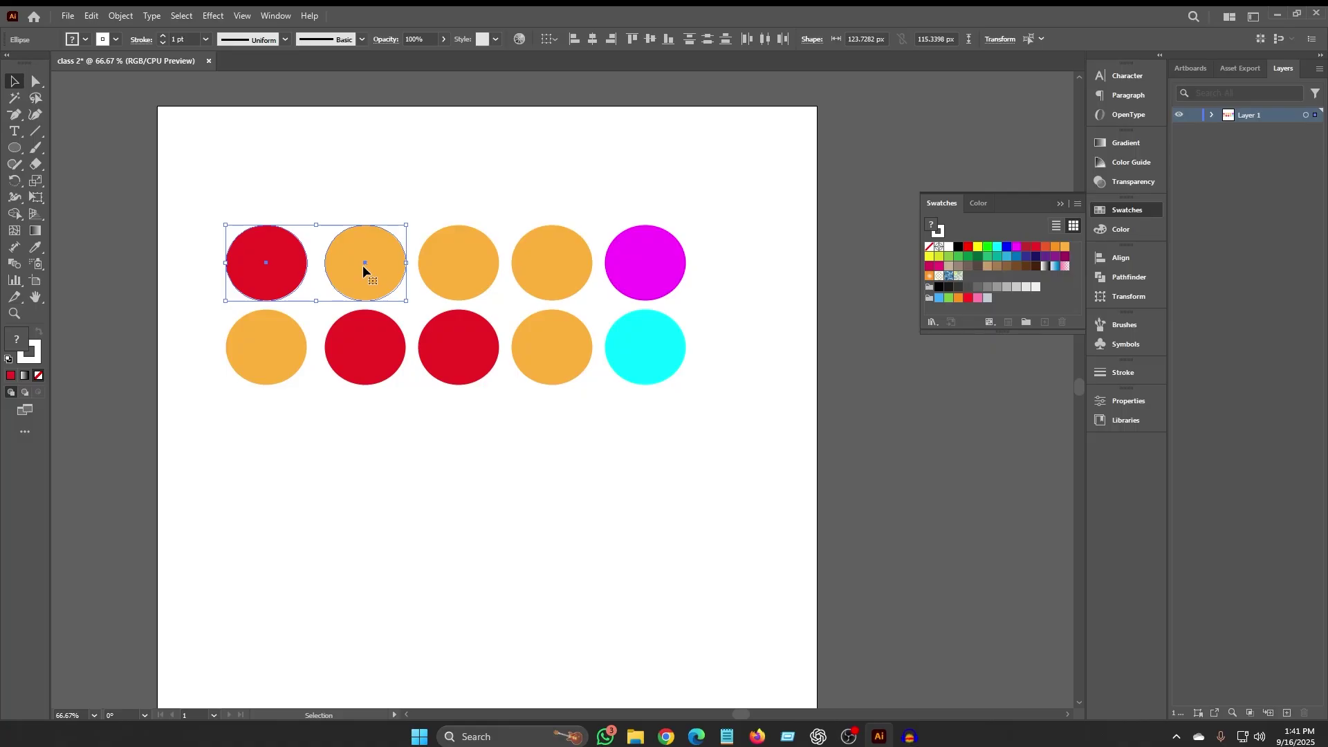
Select the first two circles of the top row and reposition them slightly higher than the rest of the row.
drag(395, 276, 380, 174)
drag(353, 167, 367, 258)
click(486, 186)
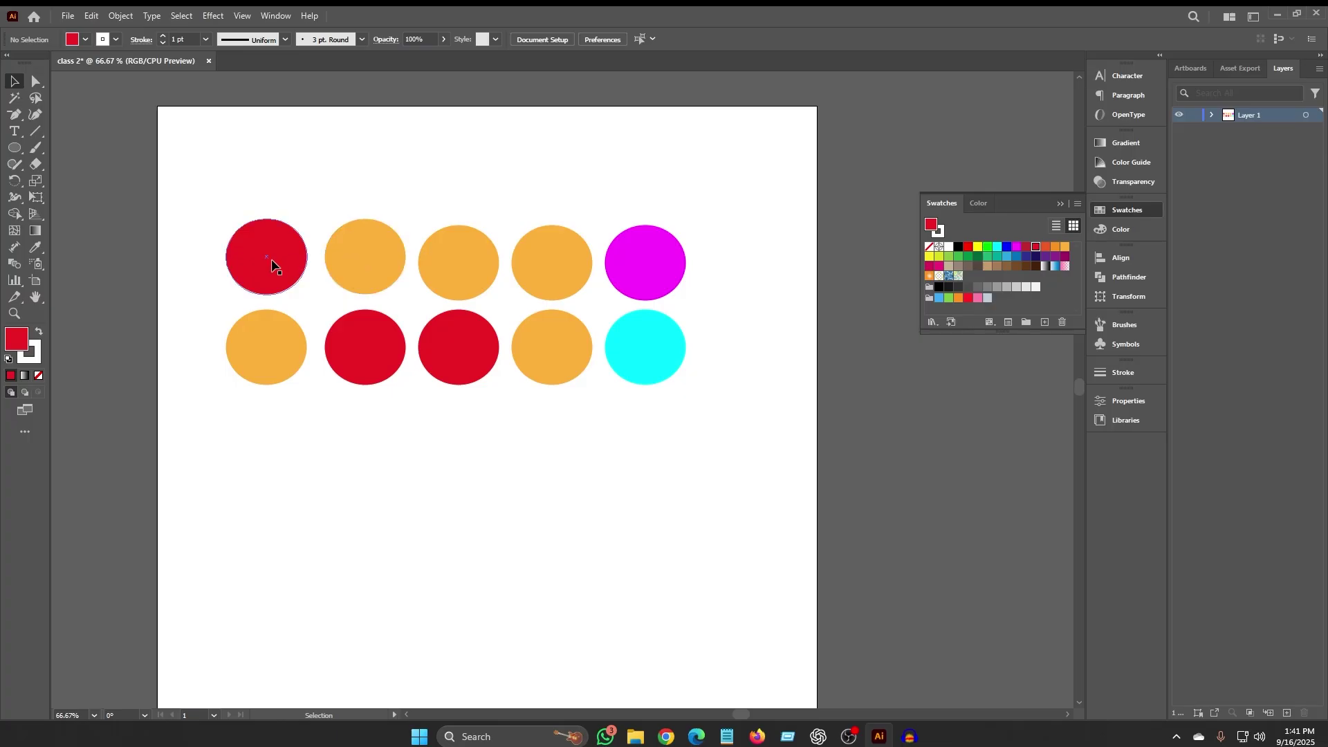
Group the red and orange circles at the start of the top row.
drag(189, 199, 407, 298)
right_click(350, 259)
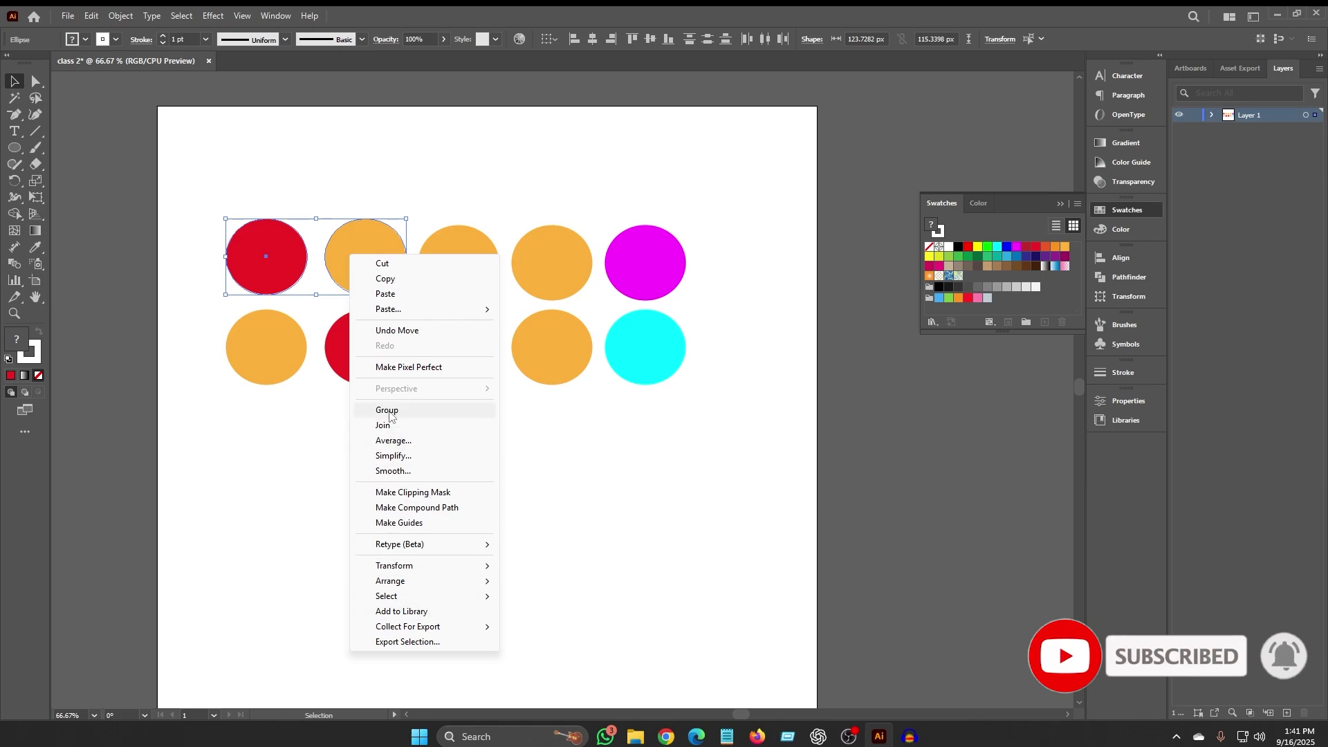
click(394, 413)
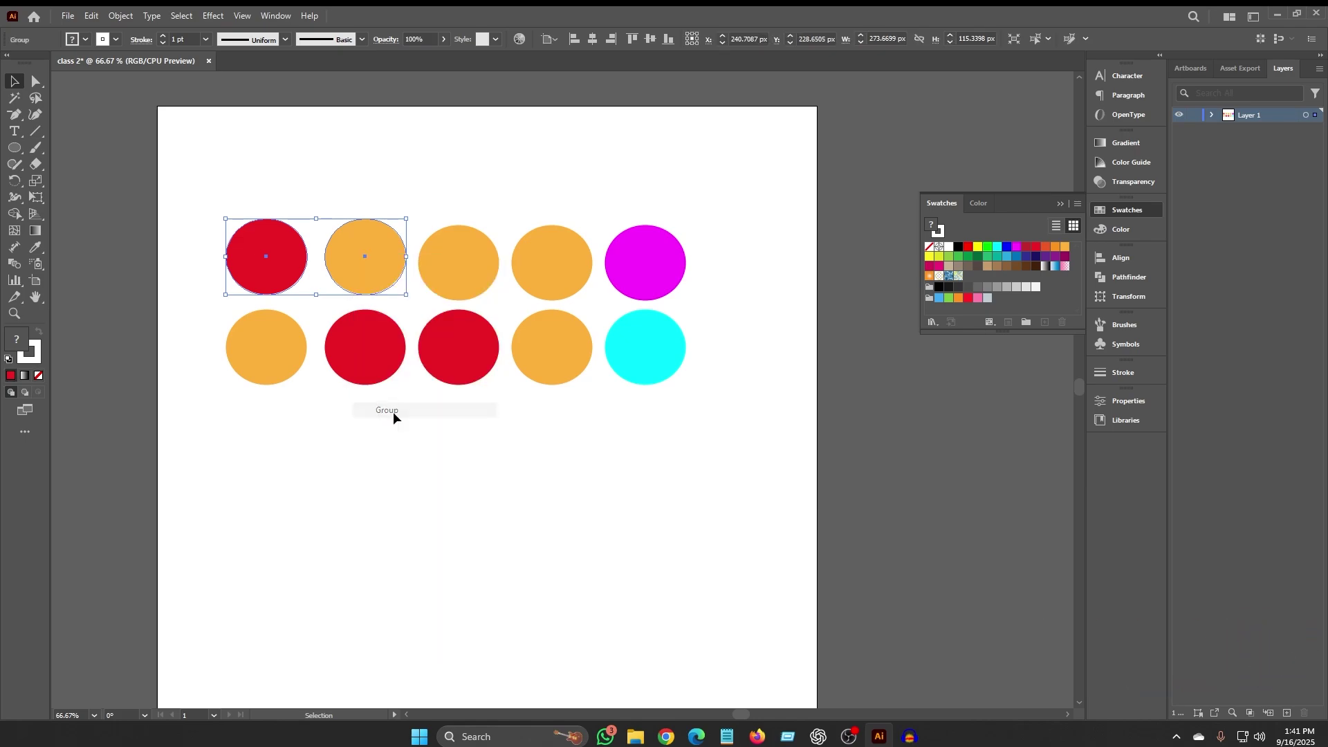
Move the grouped red and orange circles slightly upward as one unit.
click(418, 190)
drag(364, 267, 401, 234)
click(443, 200)
click(510, 249)
click(477, 199)
Ungroup the raised red and orange circles at the start of the top row.
right_click(367, 247)
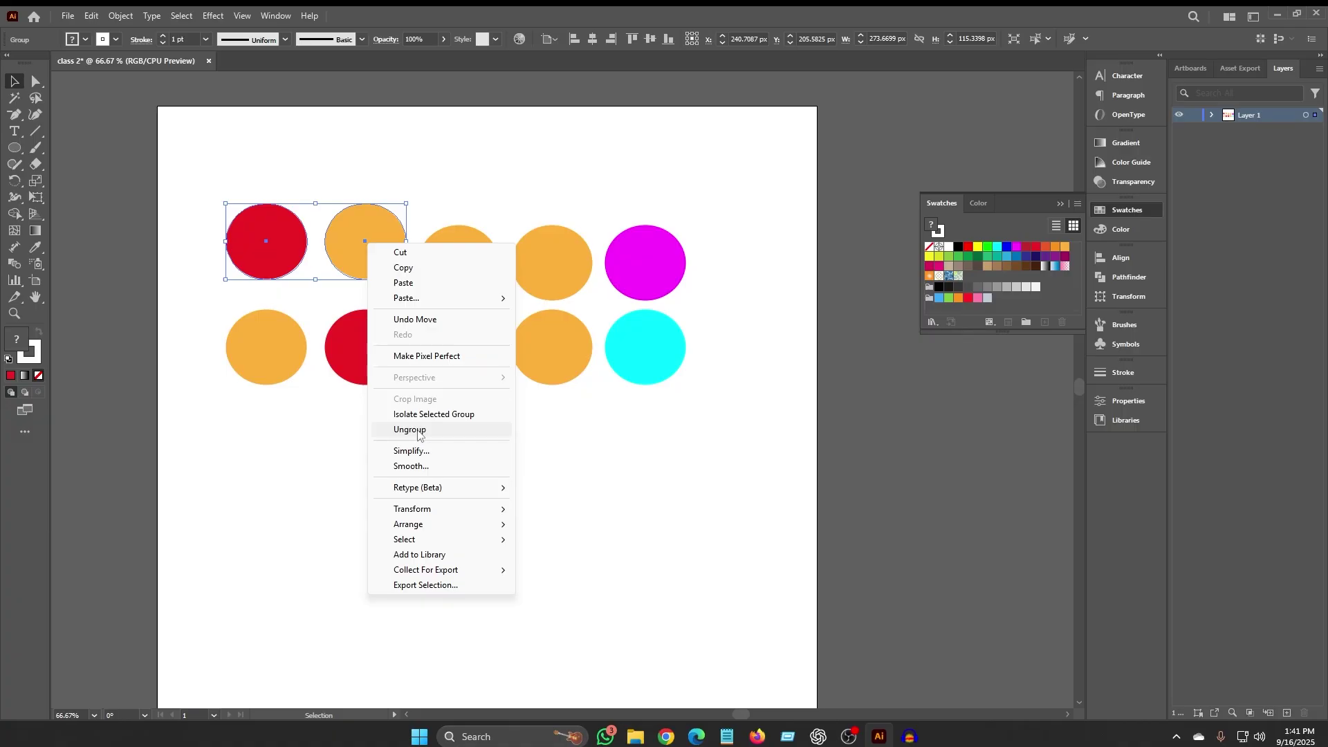
click(418, 430)
click(463, 160)
Select the raised red and orange circles together and group them again.
drag(184, 178, 407, 286)
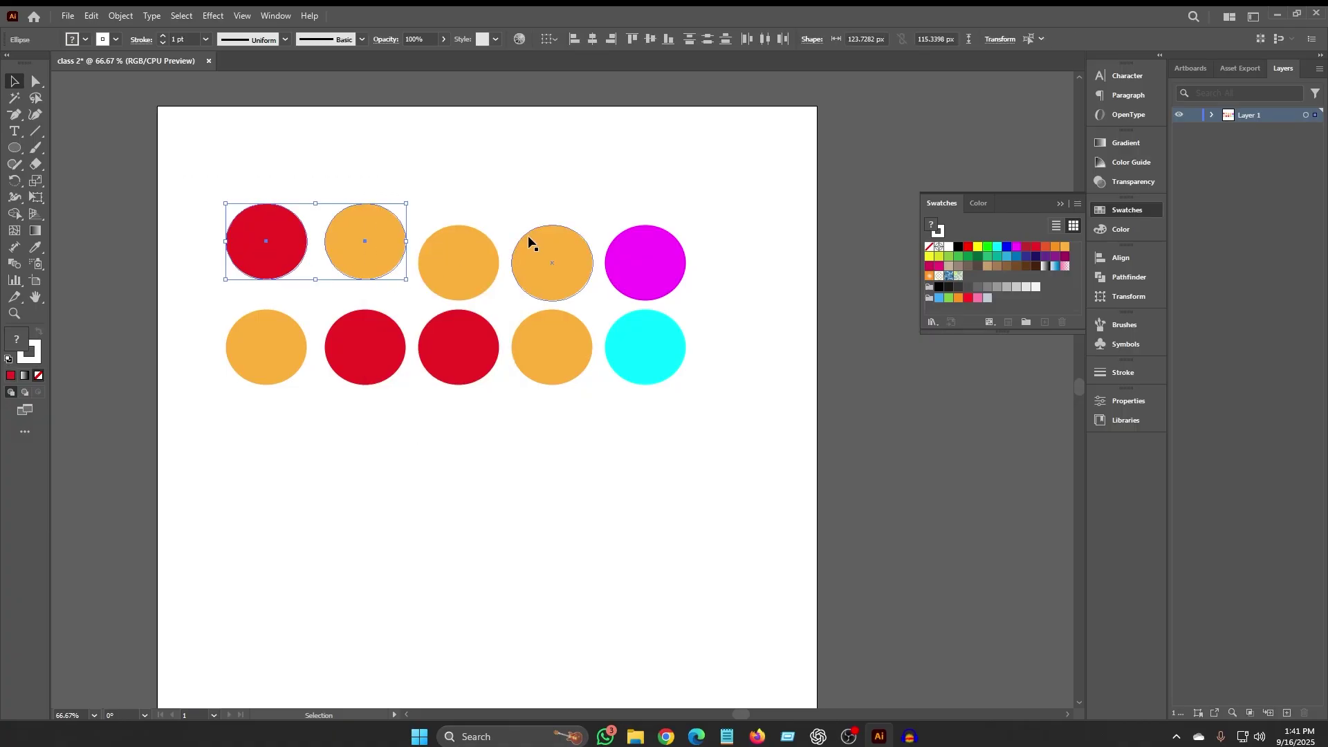
key(ctrl)
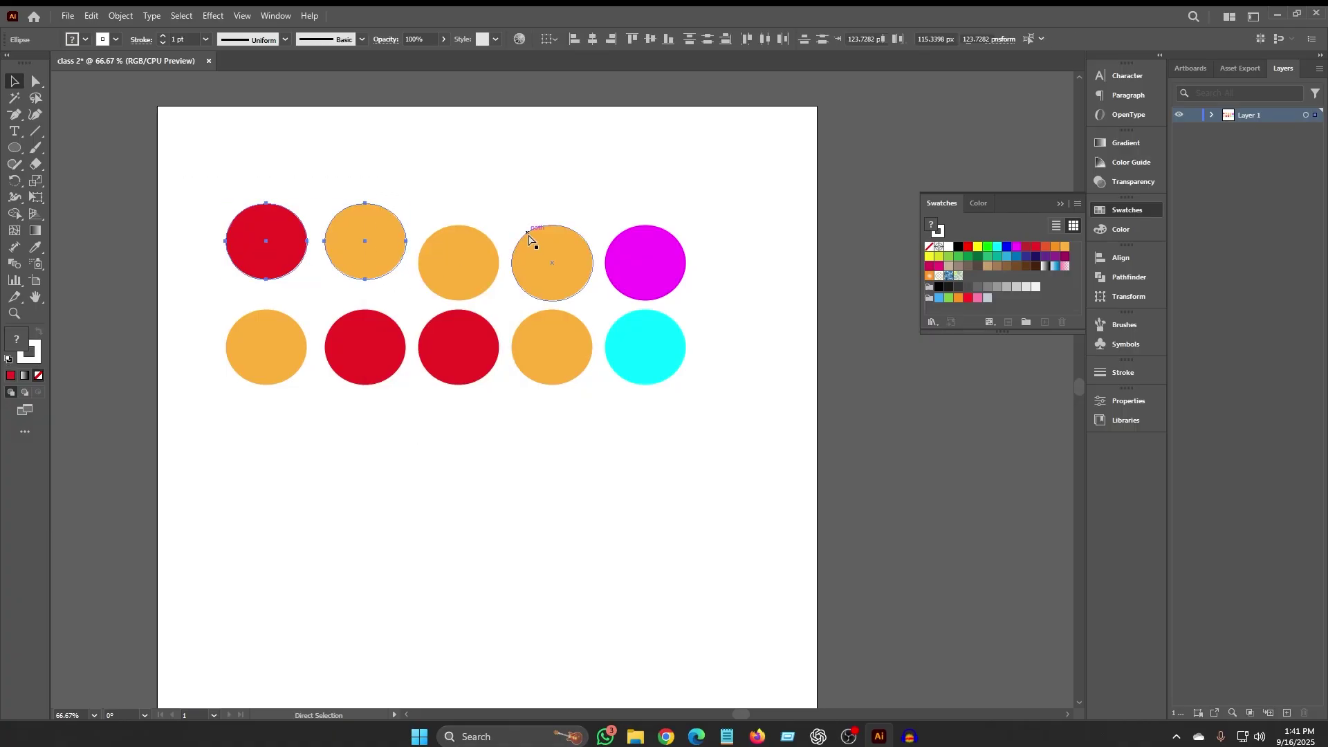
key(ctrl+g)
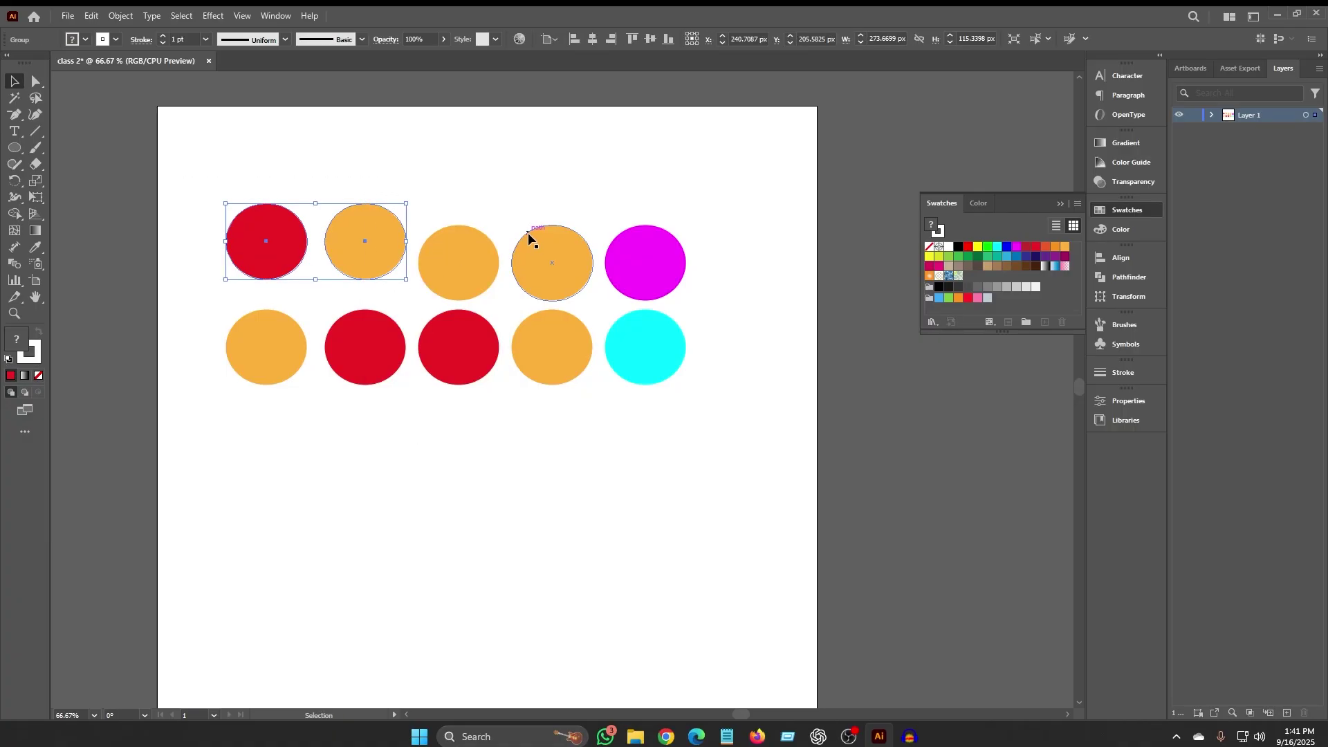
Ungroup the regrouped red and orange circles again and deselect them.
click(479, 205)
click(370, 247)
right_click(370, 247)
click(414, 431)
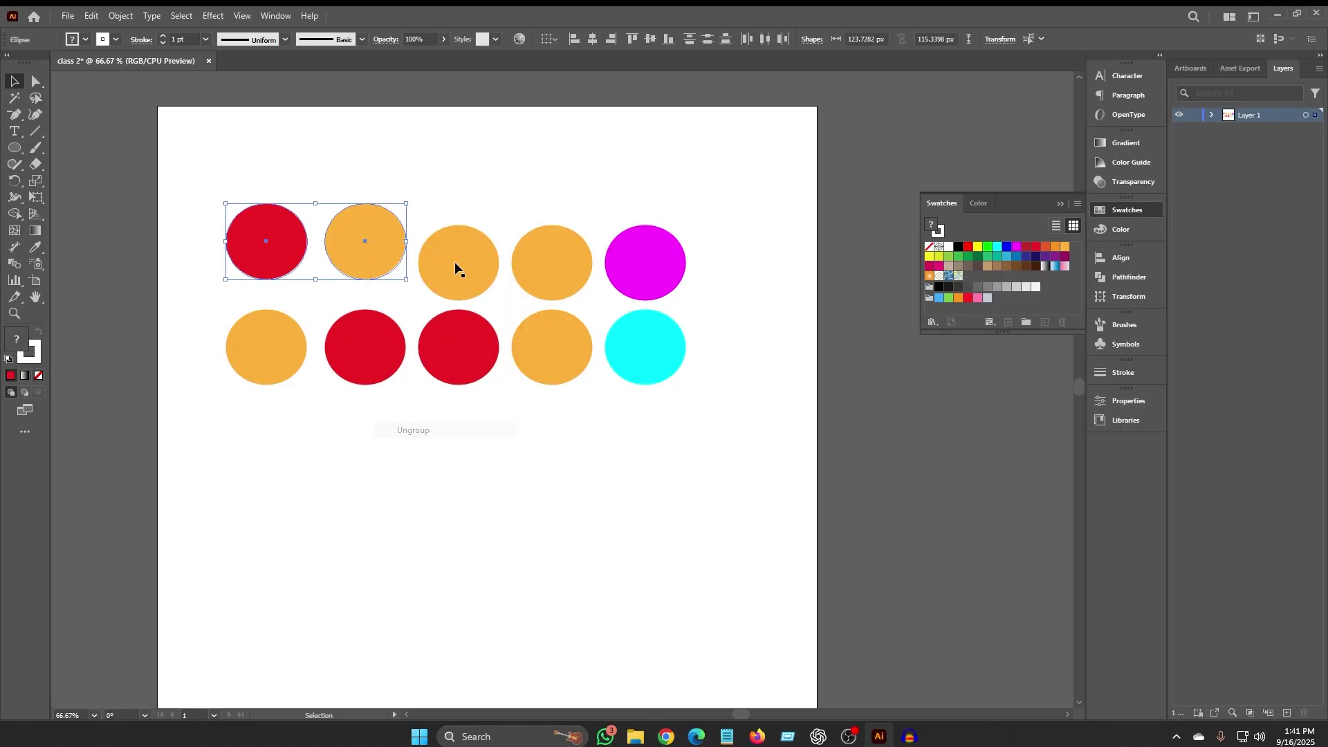
click(536, 186)
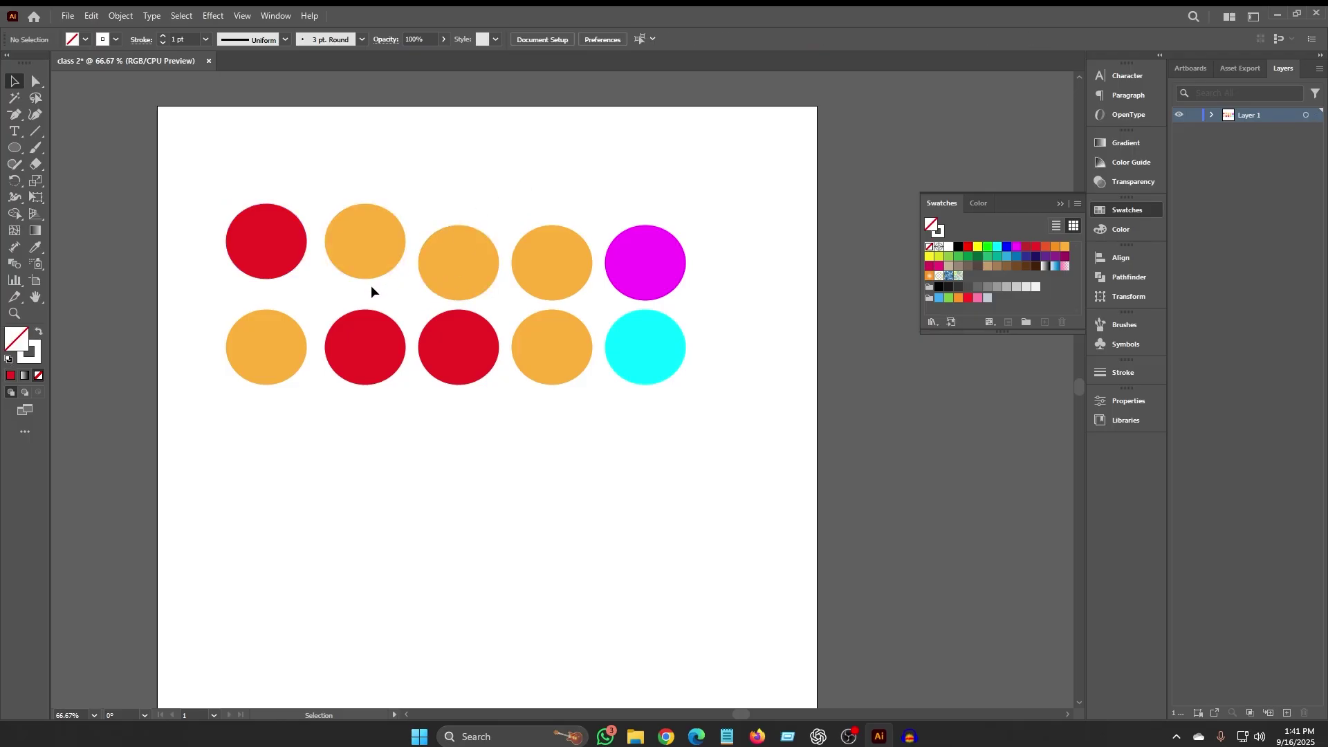
Move the first two circles of the bottom row into the empty area below and enlarge each to about 182 × 170 px.
drag(197, 305, 443, 406)
drag(210, 297, 401, 412)
drag(367, 355, 489, 500)
scroll(483, 488, down, 2)
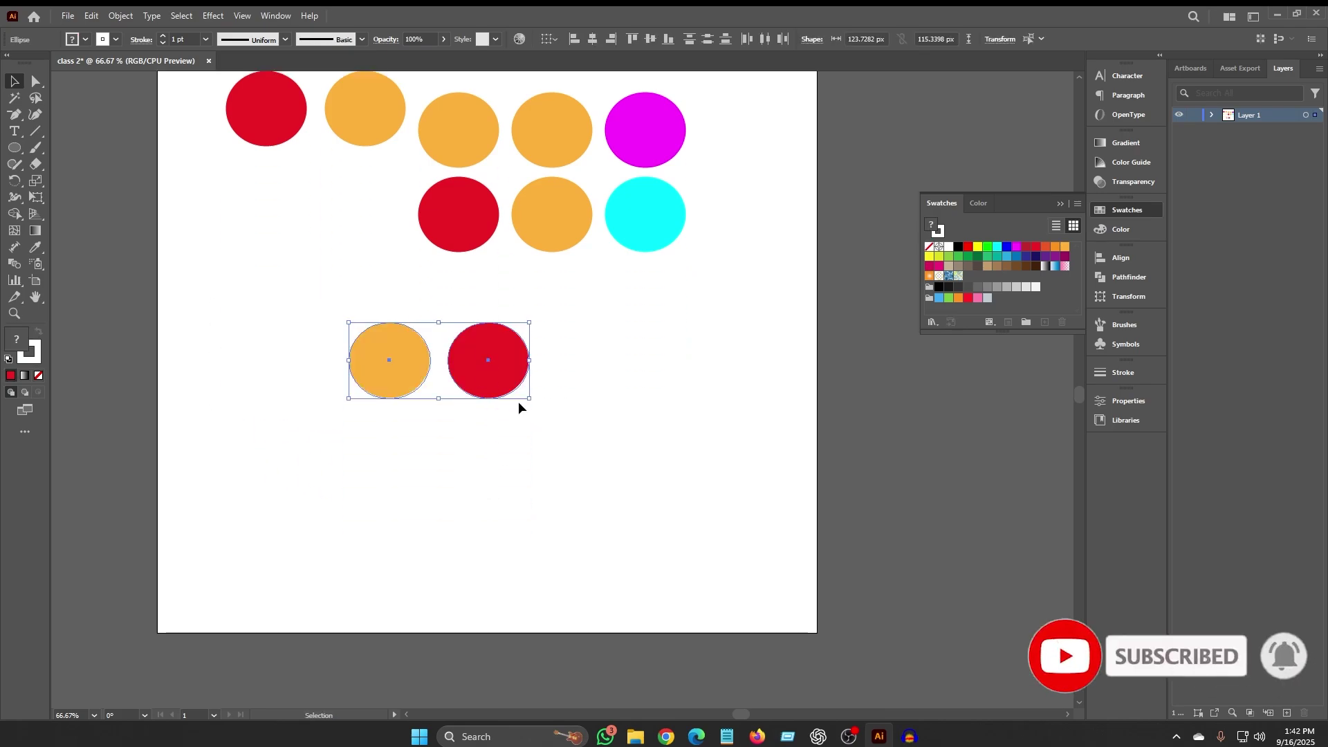
drag(530, 402, 616, 457)
drag(563, 382, 482, 360)
Group the enlarged orange and red circles and deselect them.
right_click(490, 353)
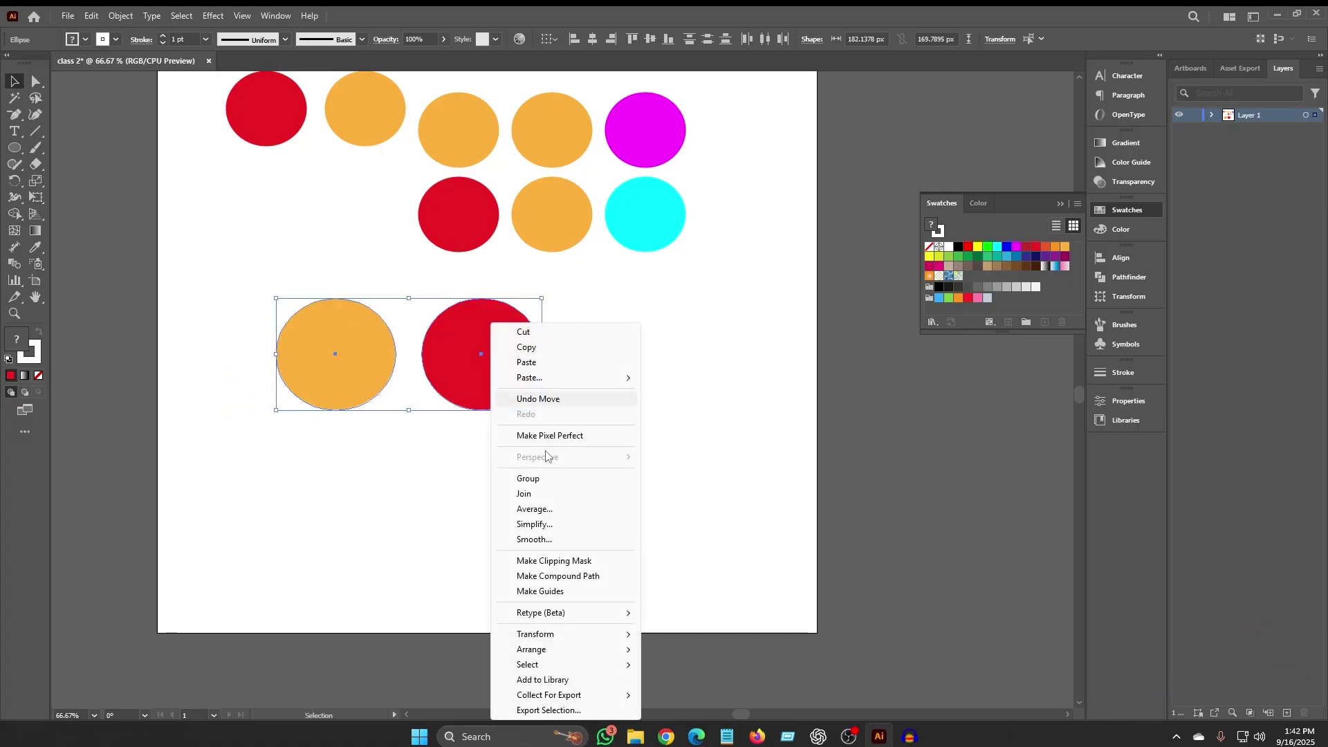
click(533, 484)
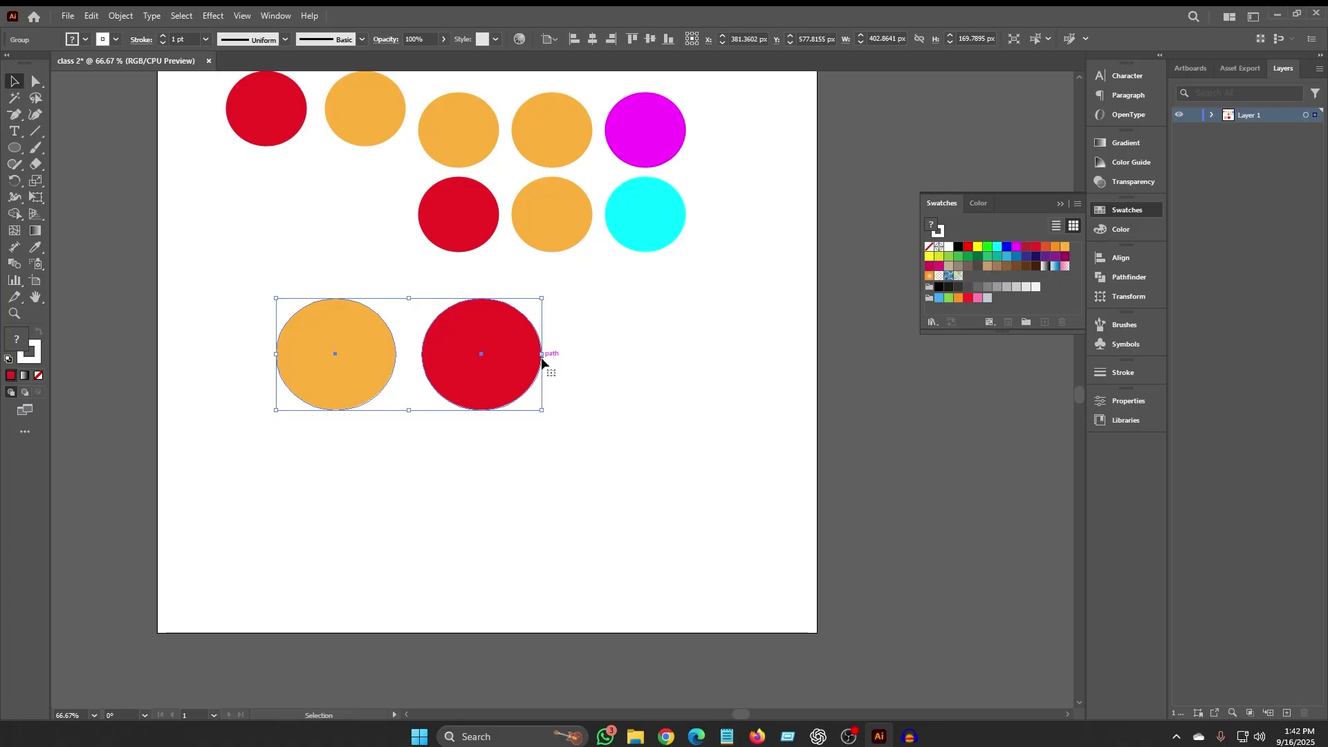
click(433, 452)
Select the orange and red circles individually inside their group with the Group Selection tool.
drag(228, 297, 544, 430)
click(33, 82)
click(34, 81)
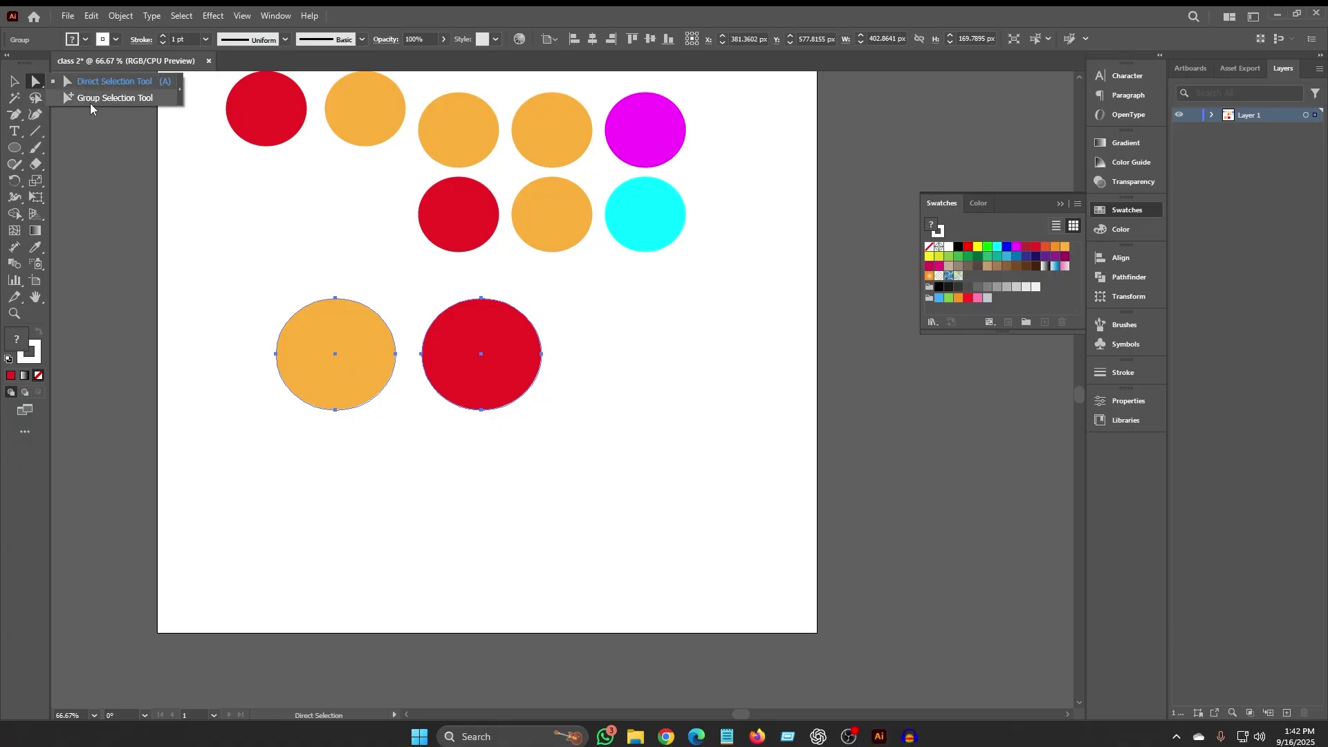
click(97, 99)
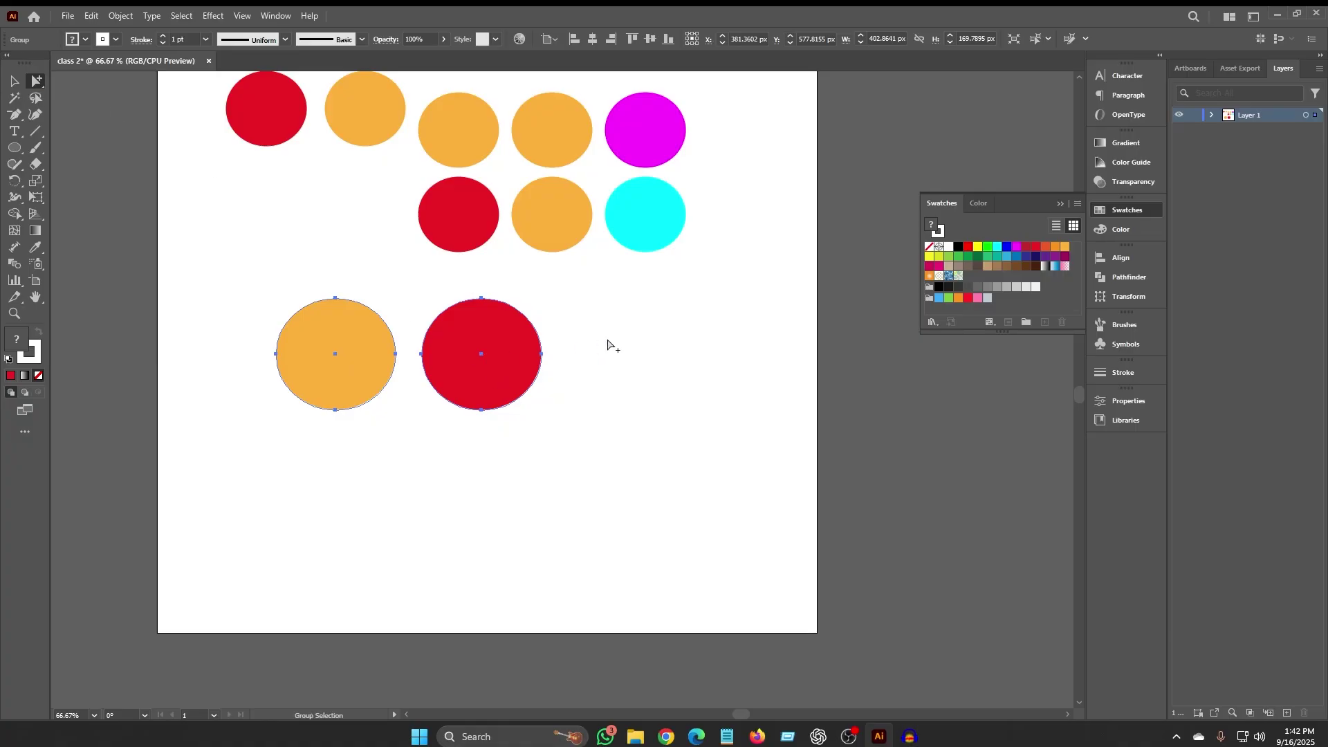
click(608, 345)
click(491, 355)
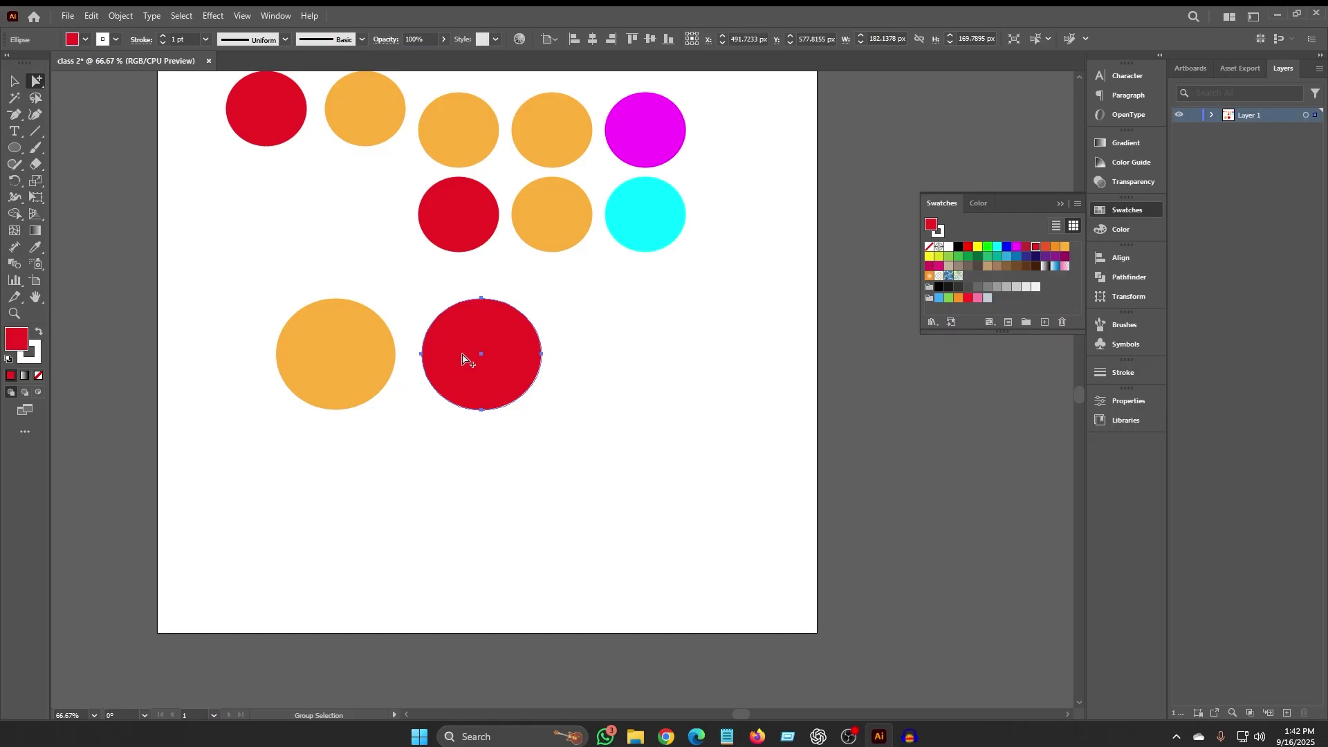
click(317, 347)
click(493, 358)
click(350, 346)
click(495, 349)
Move the whole group of enlarged circles slightly down and right with the Selection tool.
click(14, 81)
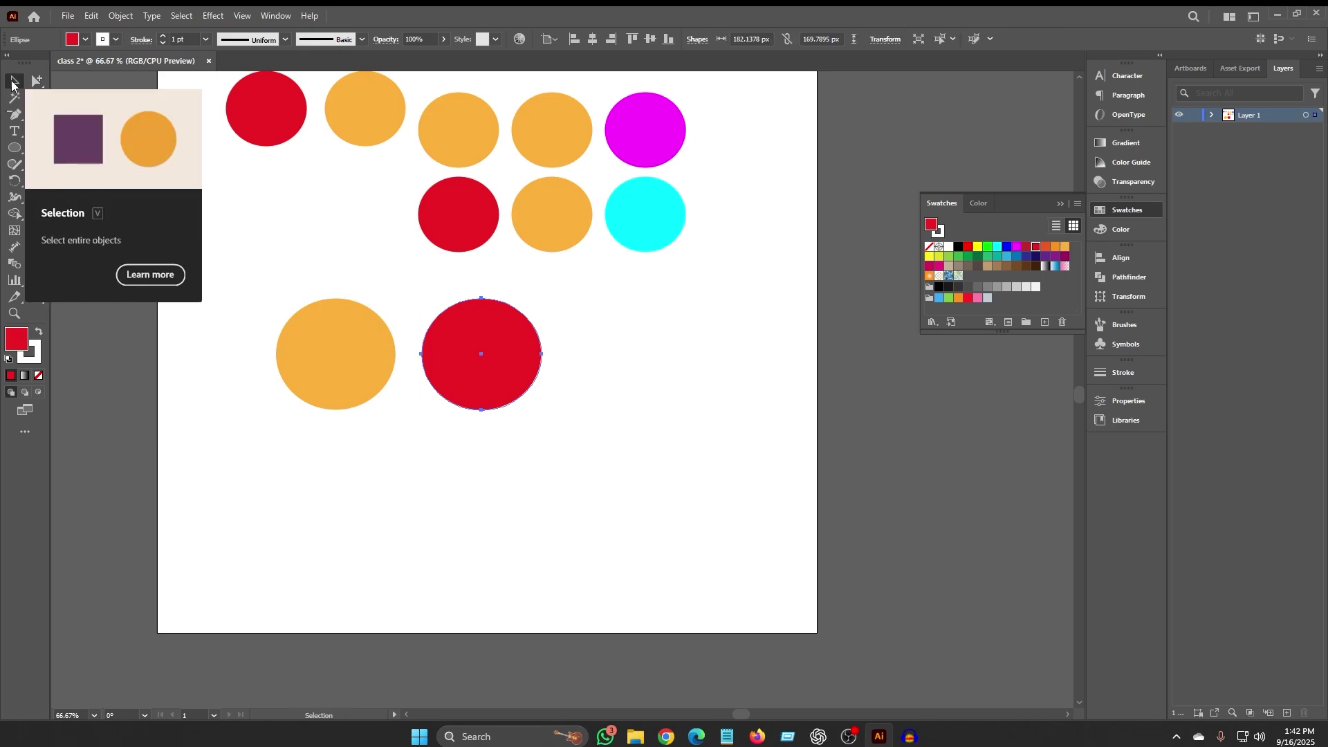
shift+click(355, 342)
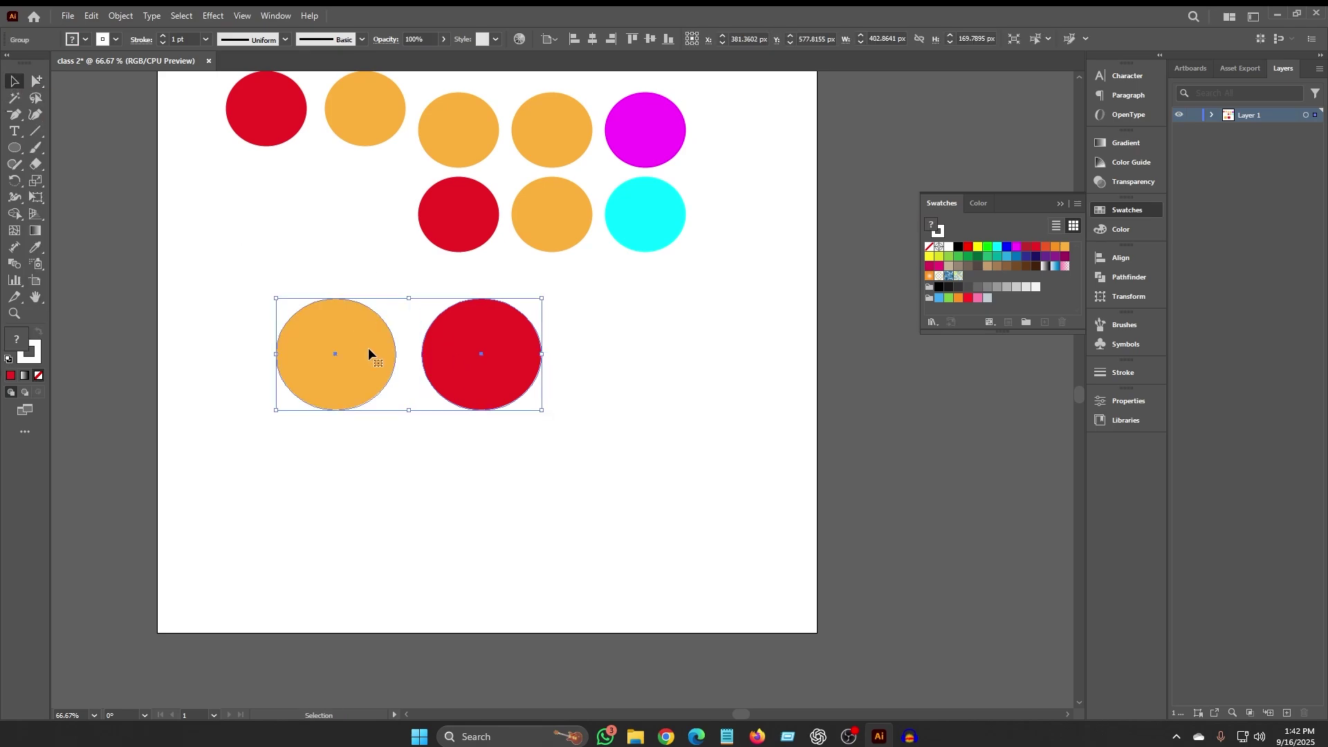
drag(433, 356, 483, 384)
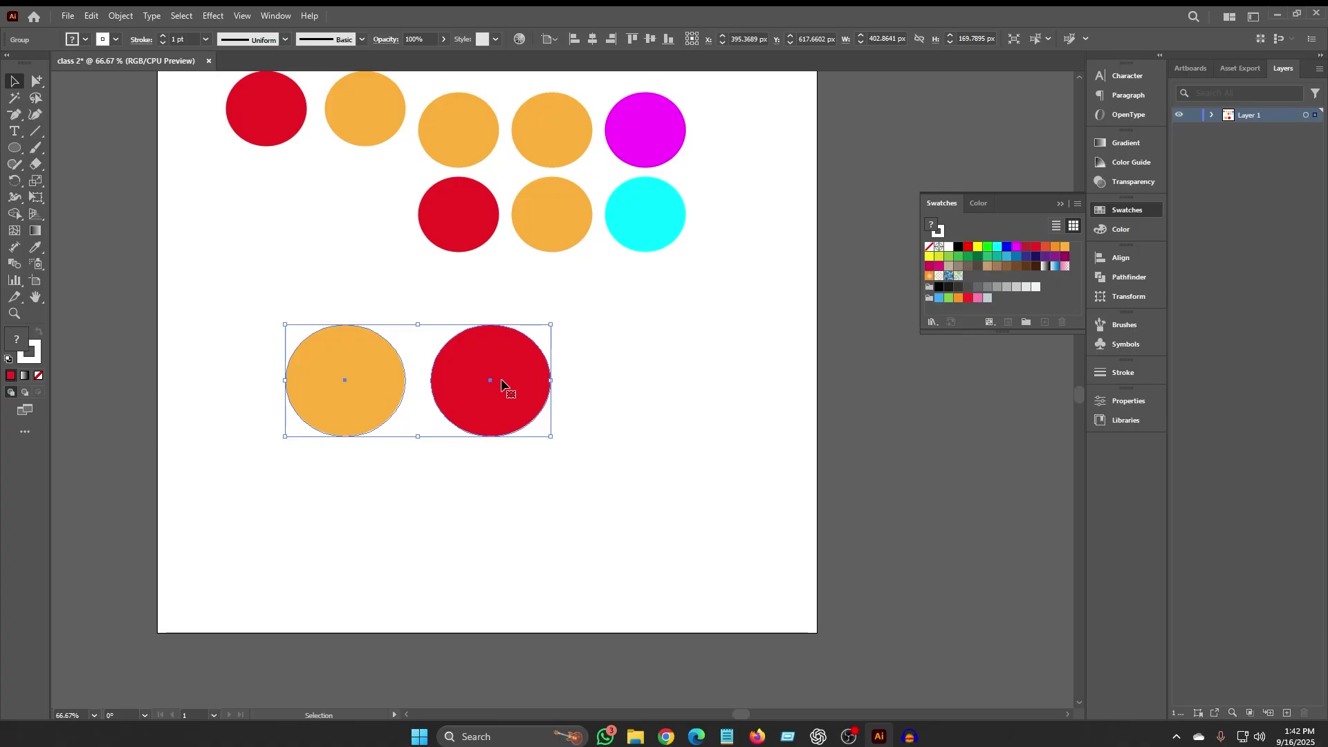
Pull the grouped circles apart with the Group Selection tool, moving the red one right and the orange one left.
drag(37, 81, 80, 104)
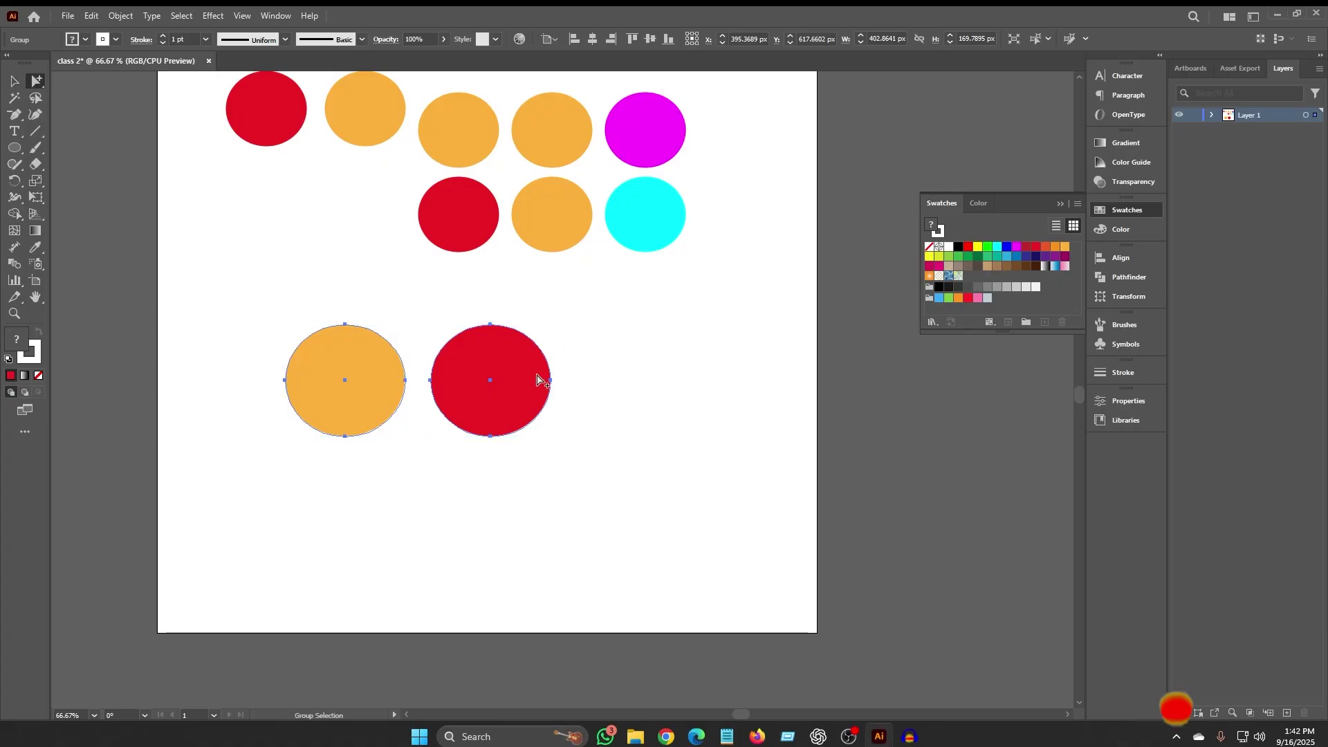
click(540, 311)
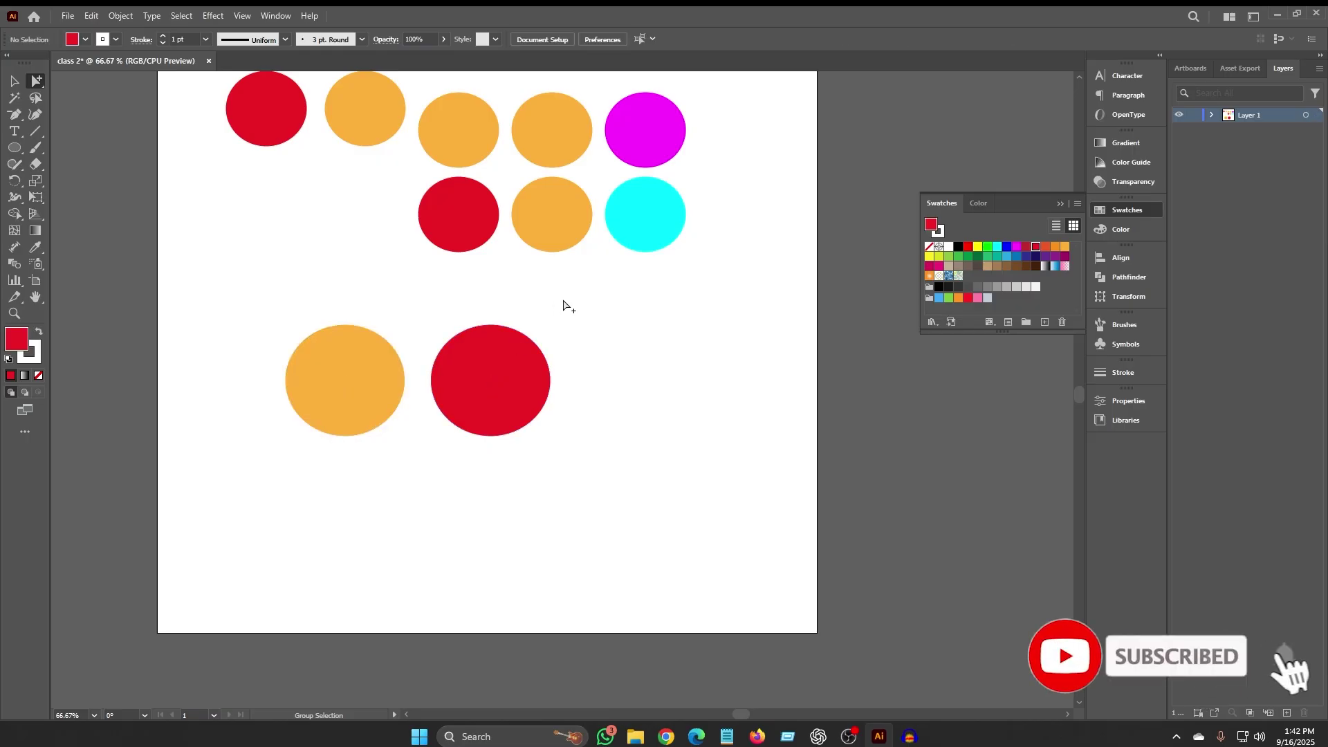
click(493, 383)
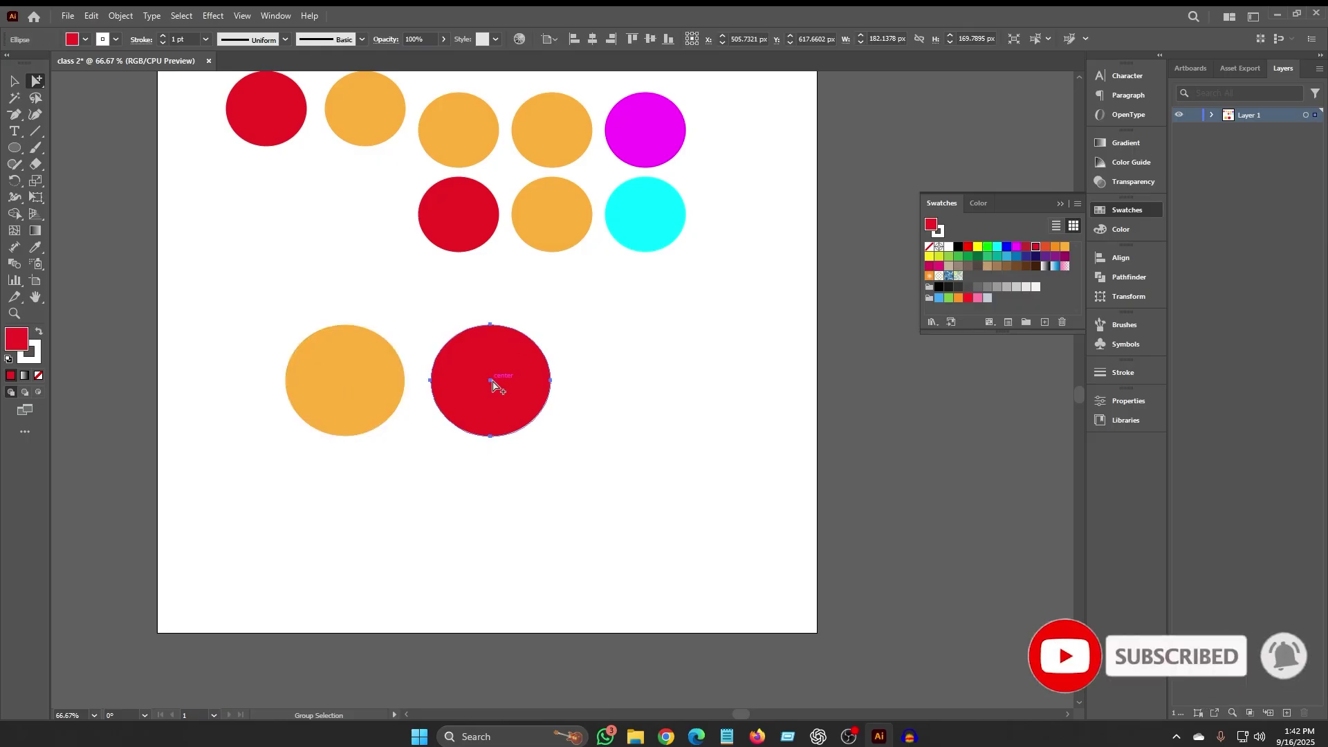
drag(491, 380, 557, 413)
click(429, 378)
click(351, 381)
drag(344, 383, 231, 380)
Nudge the enlarged orange circle slightly up and right on its own with the Selection tool.
click(36, 82)
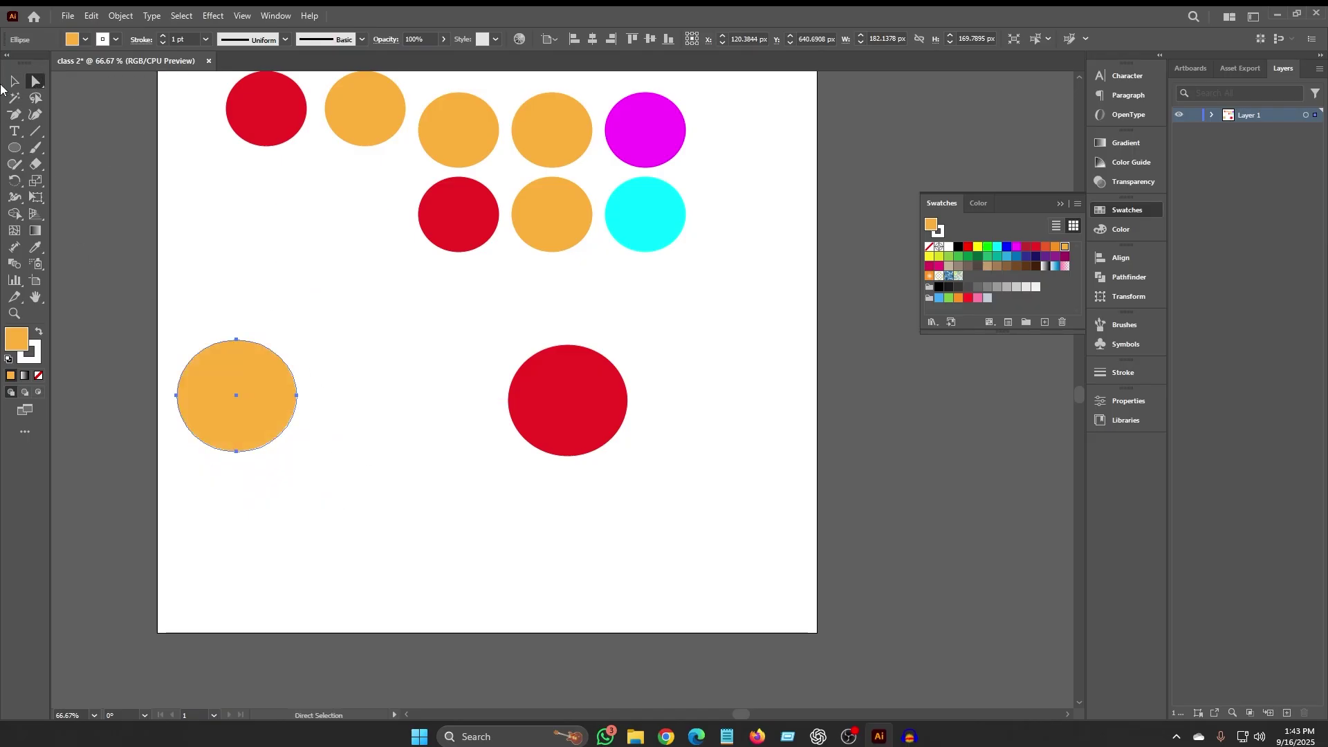
click(14, 82)
drag(243, 403, 258, 373)
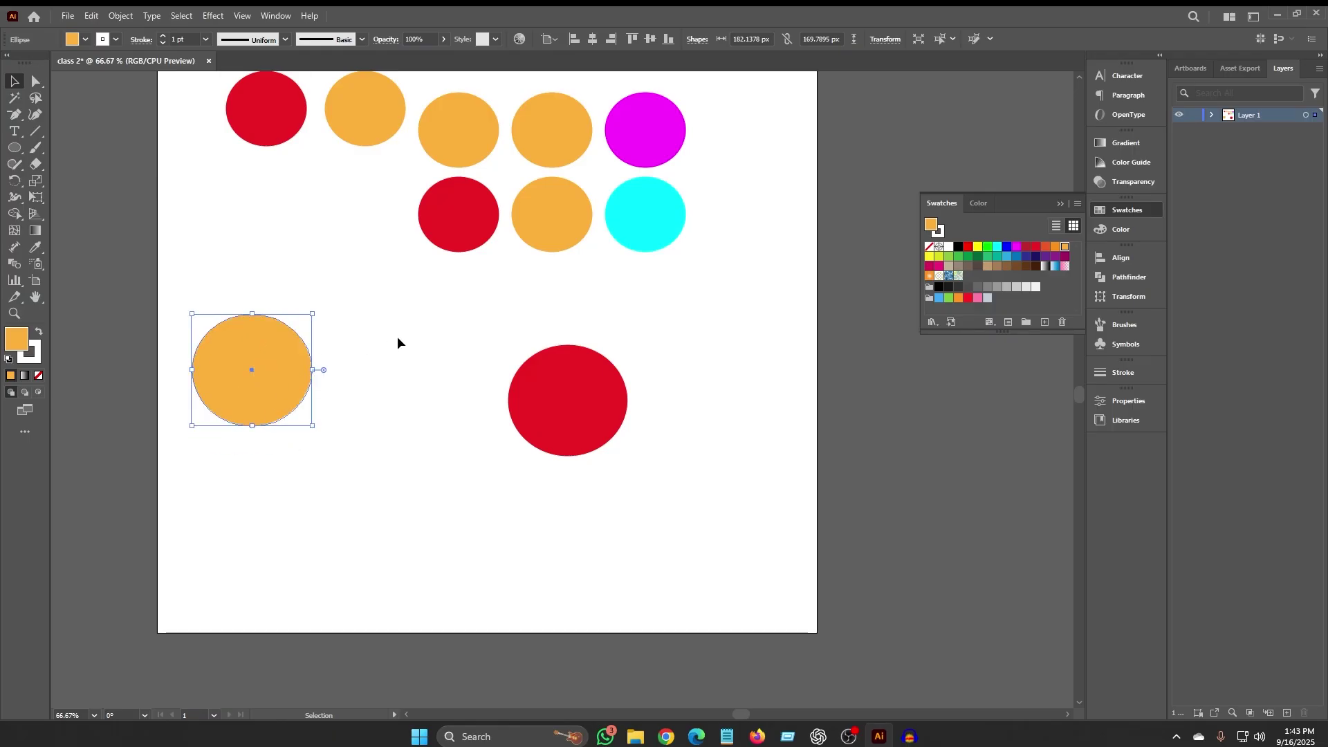
click(398, 343)
Move the whole group of separated circles down and right towards the lower part of the artboard.
click(246, 373)
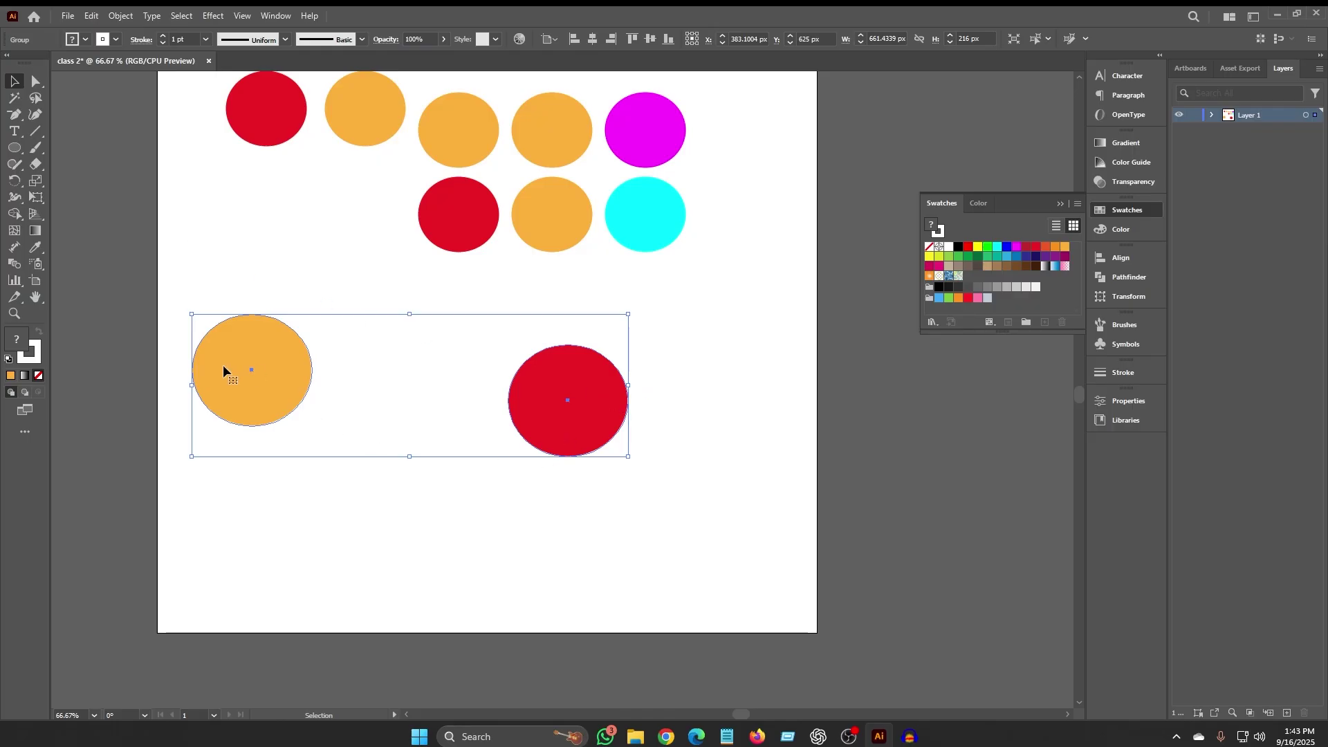
drag(252, 374, 341, 493)
click(651, 348)
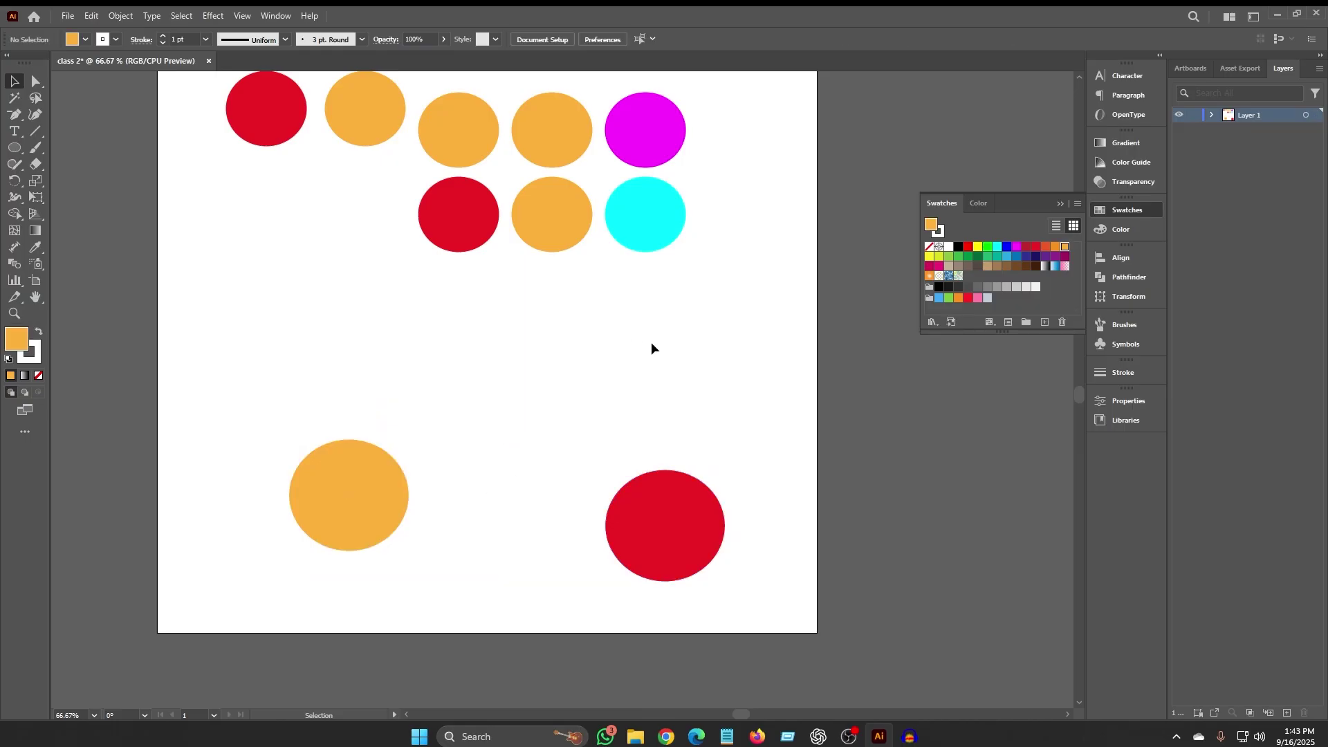
Shift only the grouped orange circle slightly down and right using the Group Selection tool.
click(33, 87)
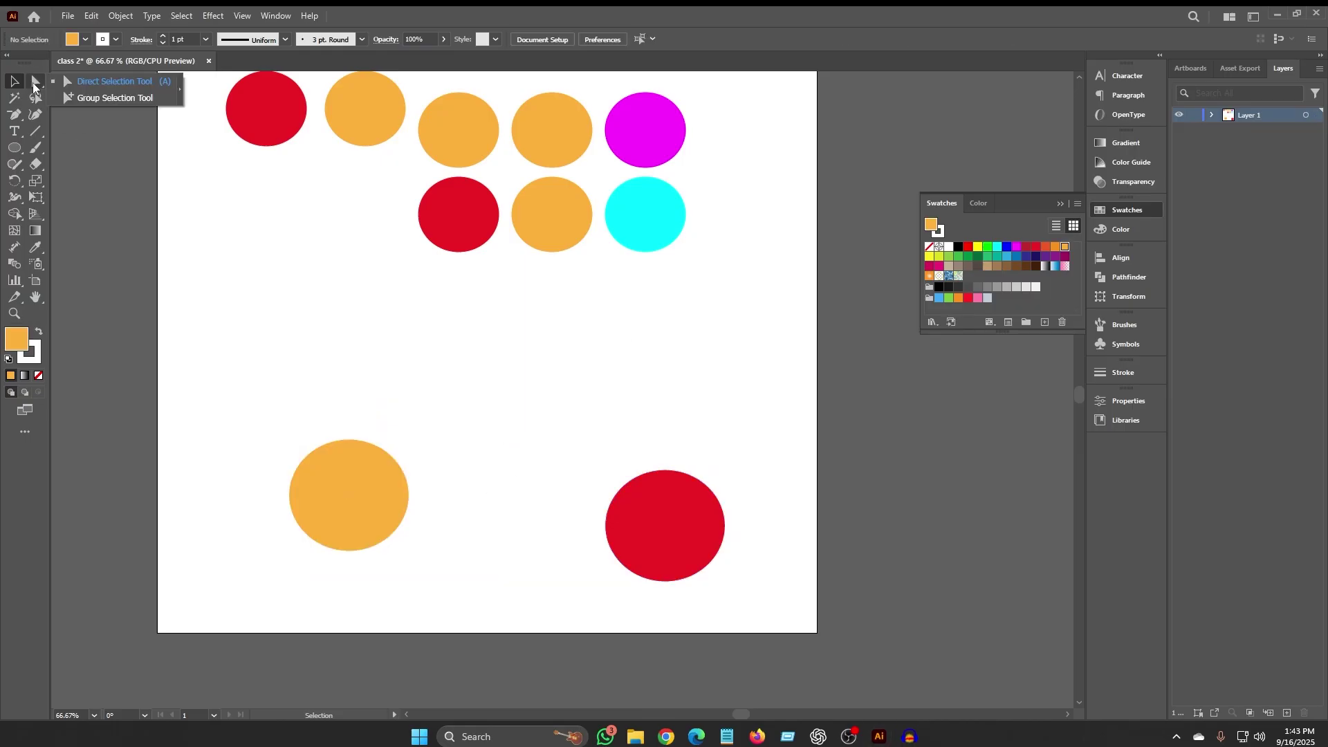
click(104, 99)
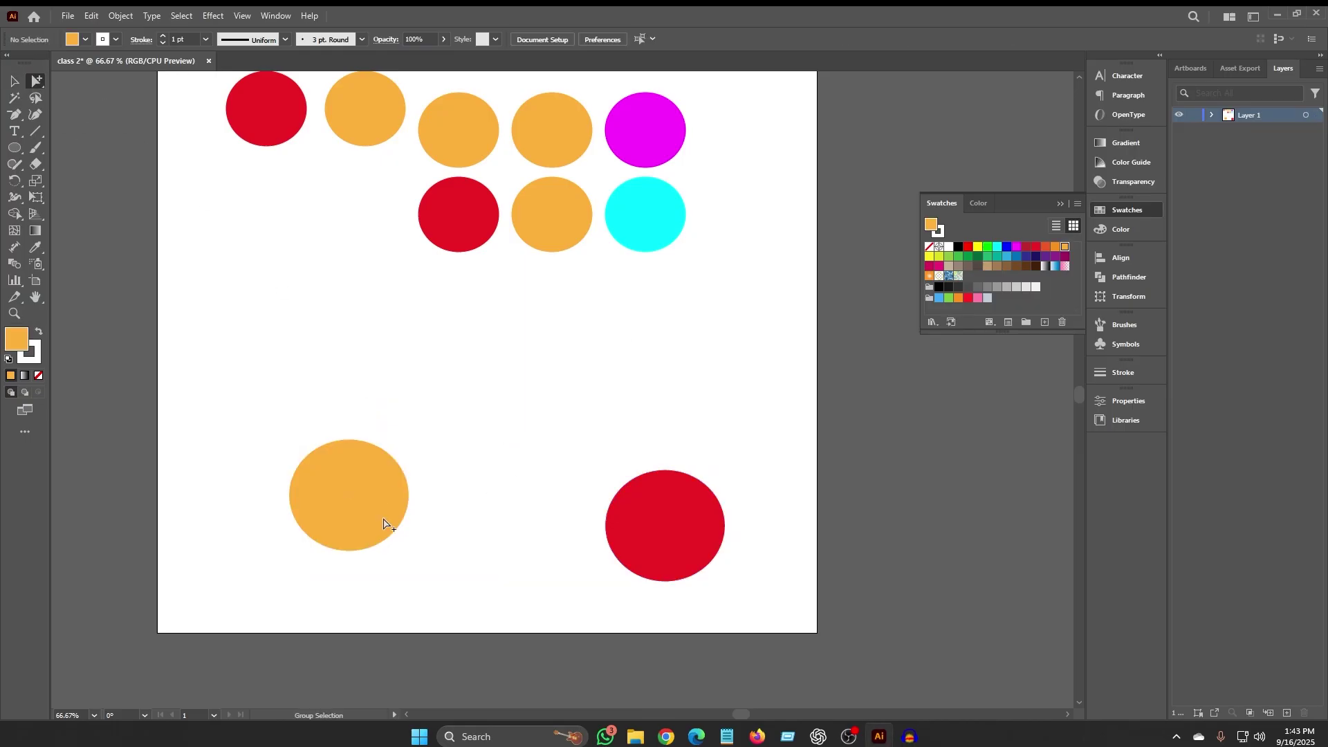
click(349, 502)
drag(350, 496, 368, 518)
click(461, 423)
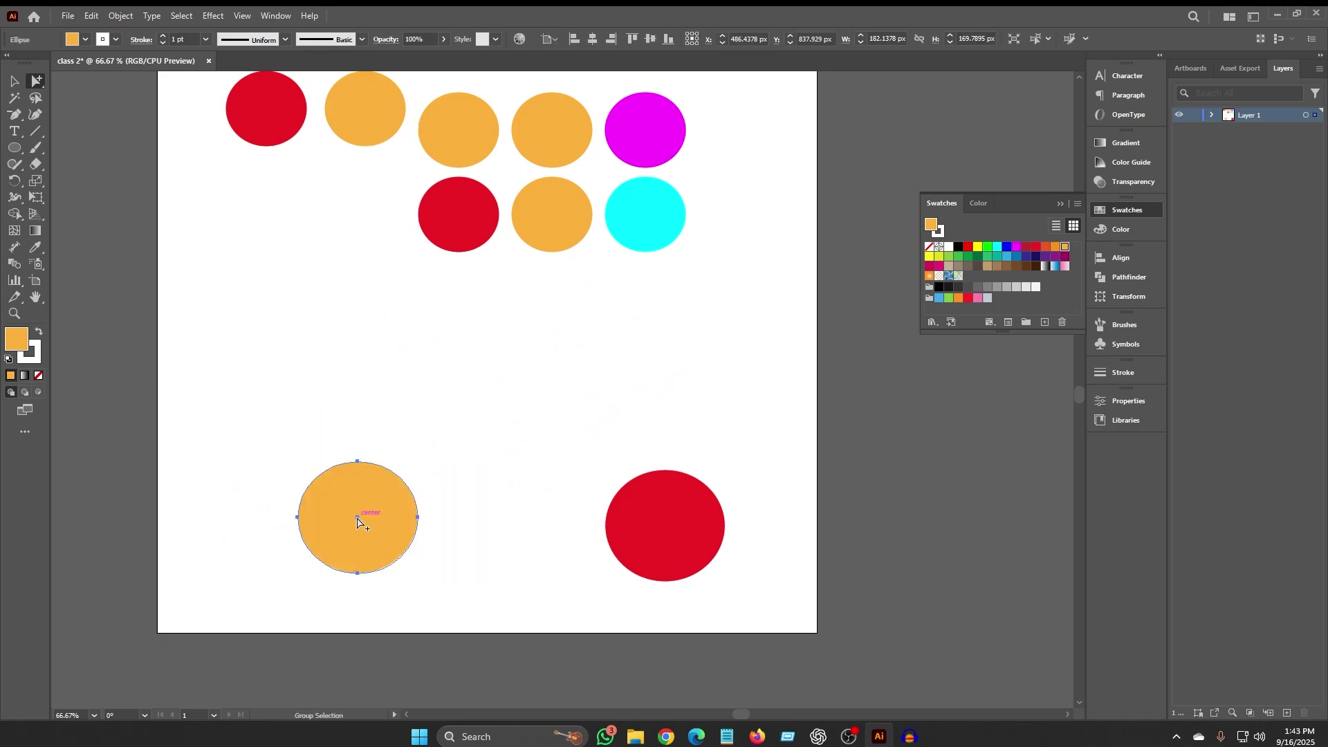
Activate the Delete Anchor Point tool with the enlarged orange circle still selected.
key(v)
scroll(599, 339, up, 2)
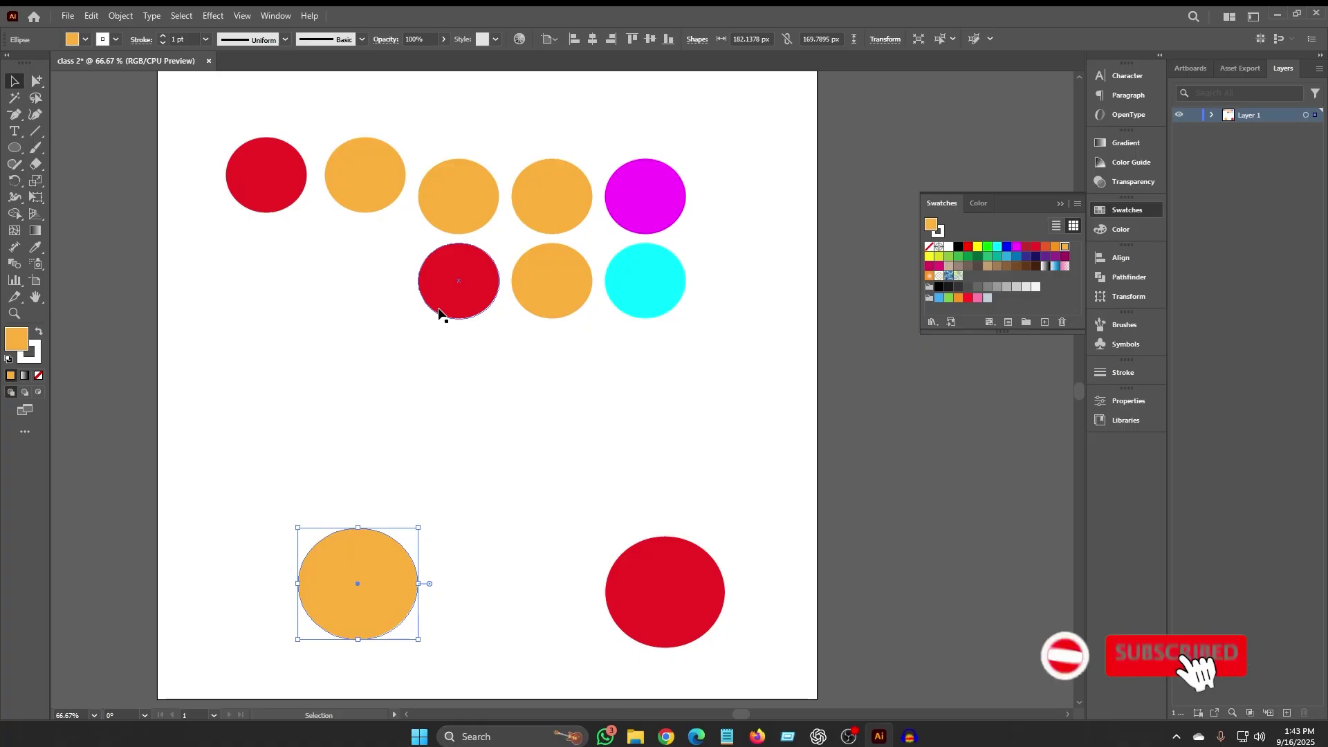
click(15, 115)
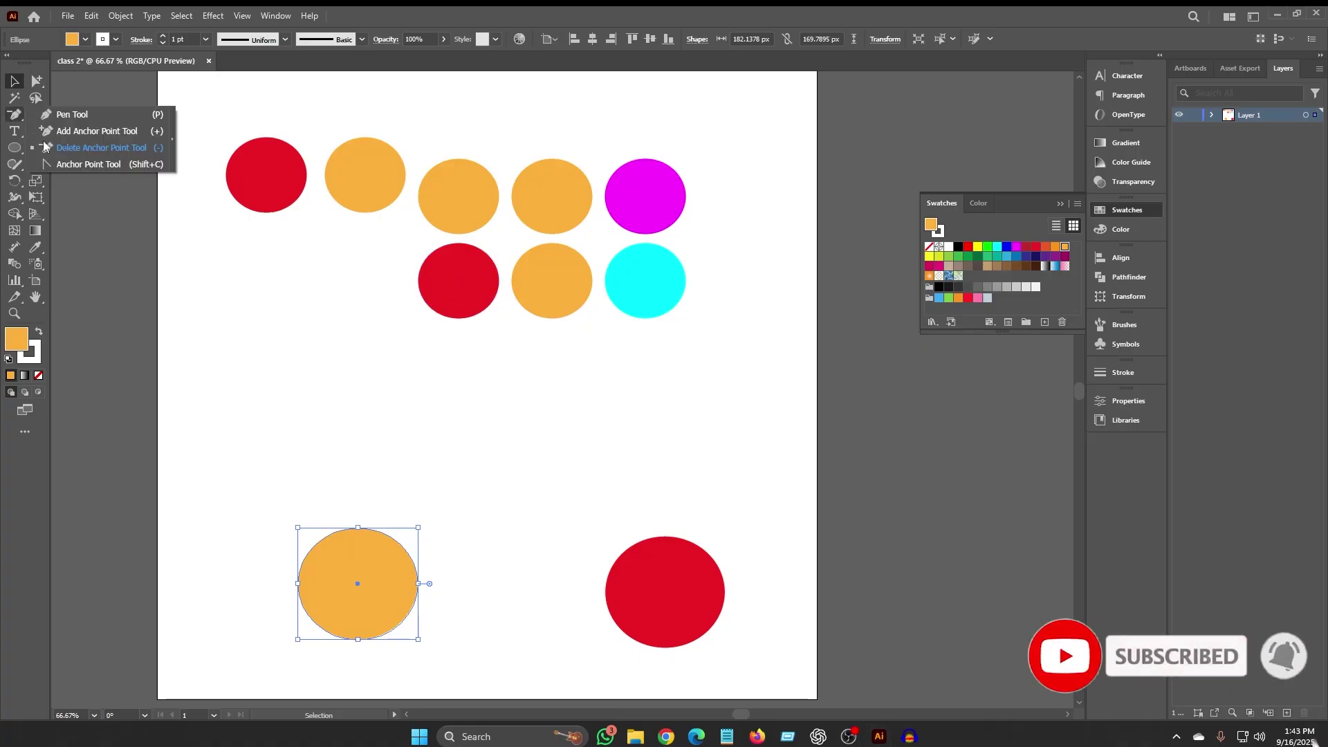
click(69, 147)
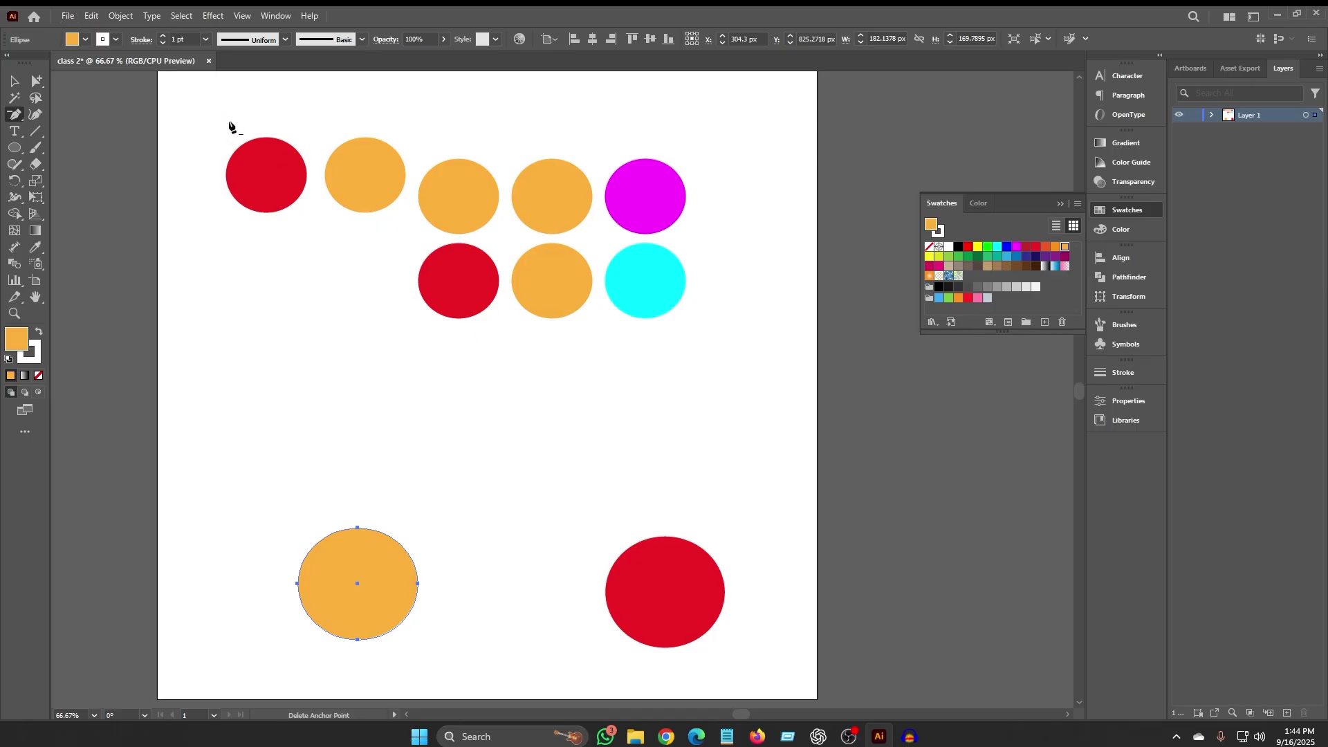
Save the document as "class 2" in the Pictures folder in Adobe Illustrator (*.AI) format.
click(67, 17)
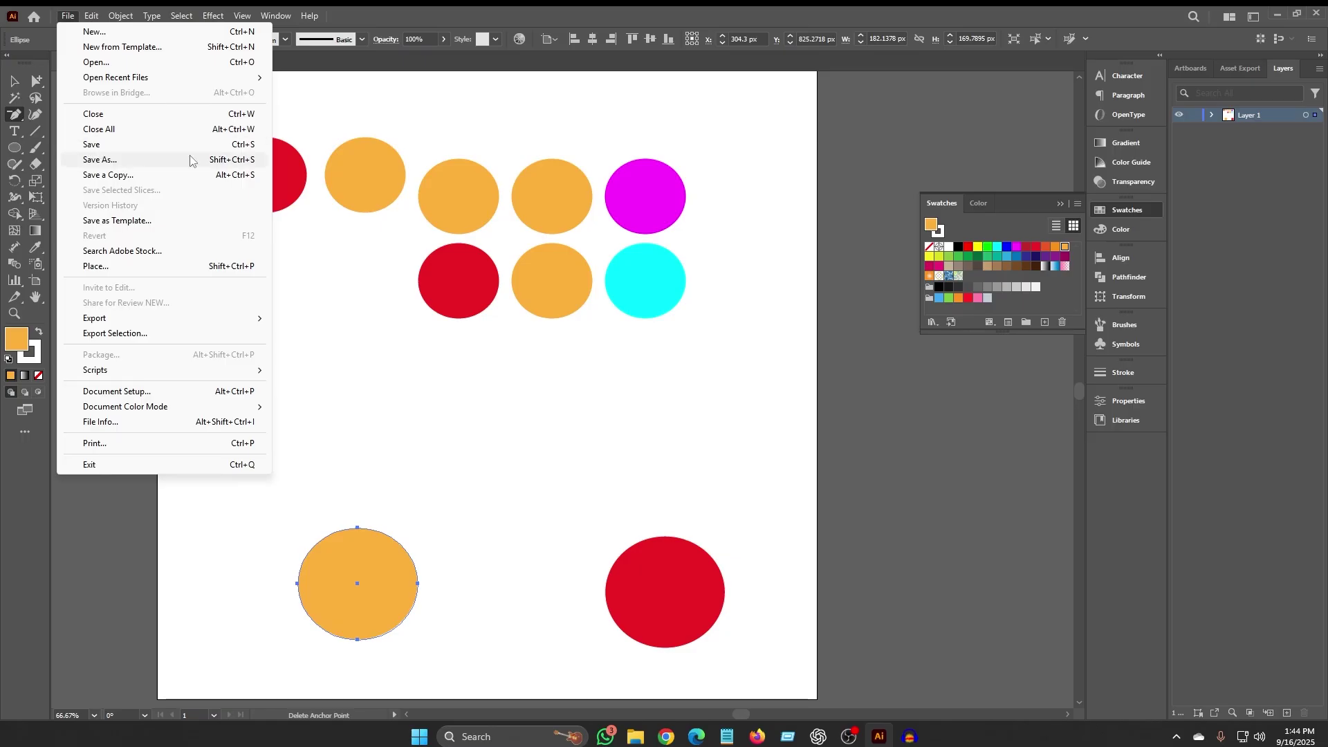
click(93, 145)
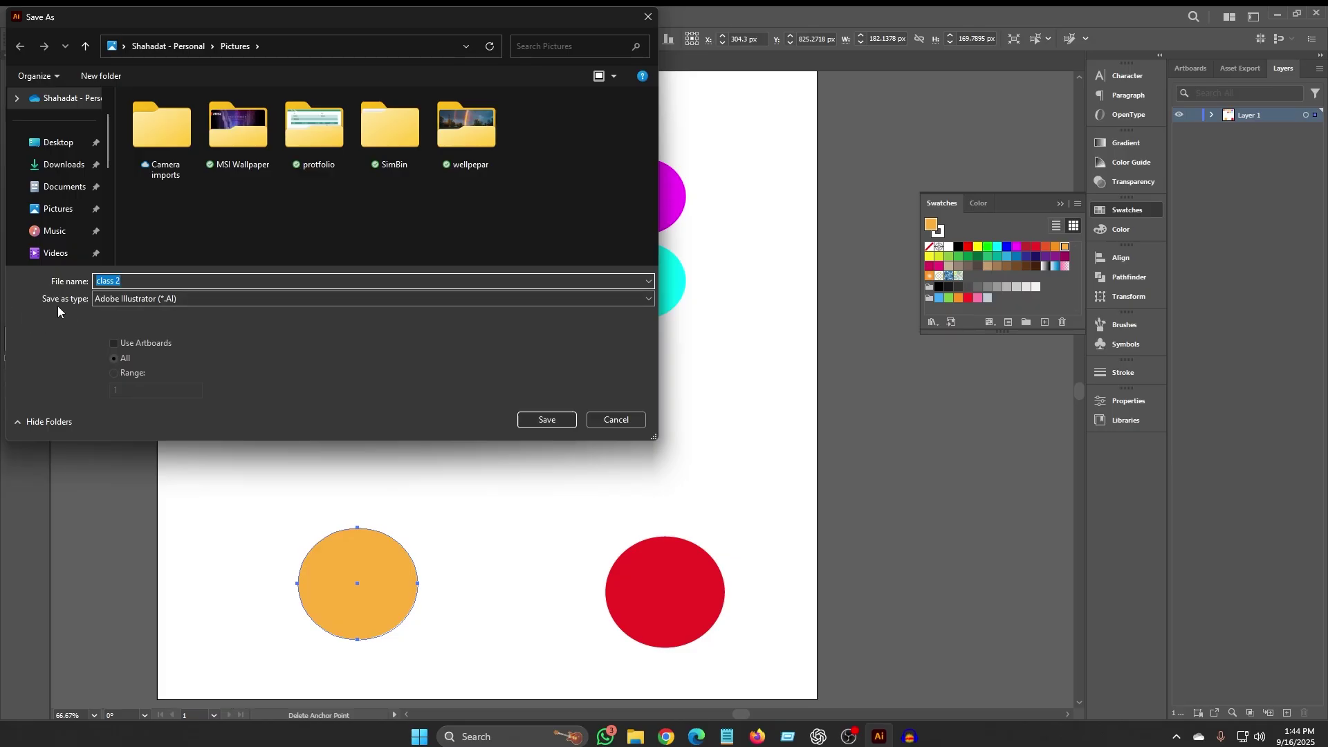
click(649, 299)
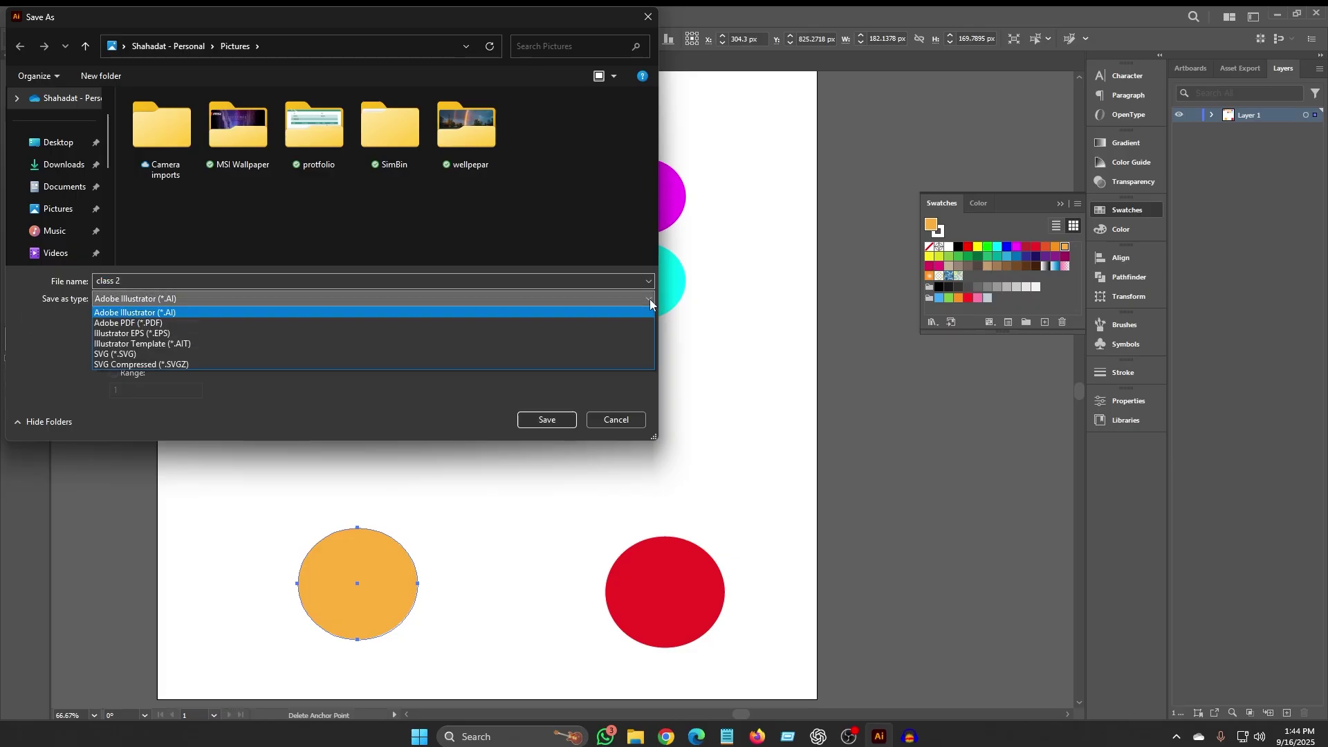
click(650, 299)
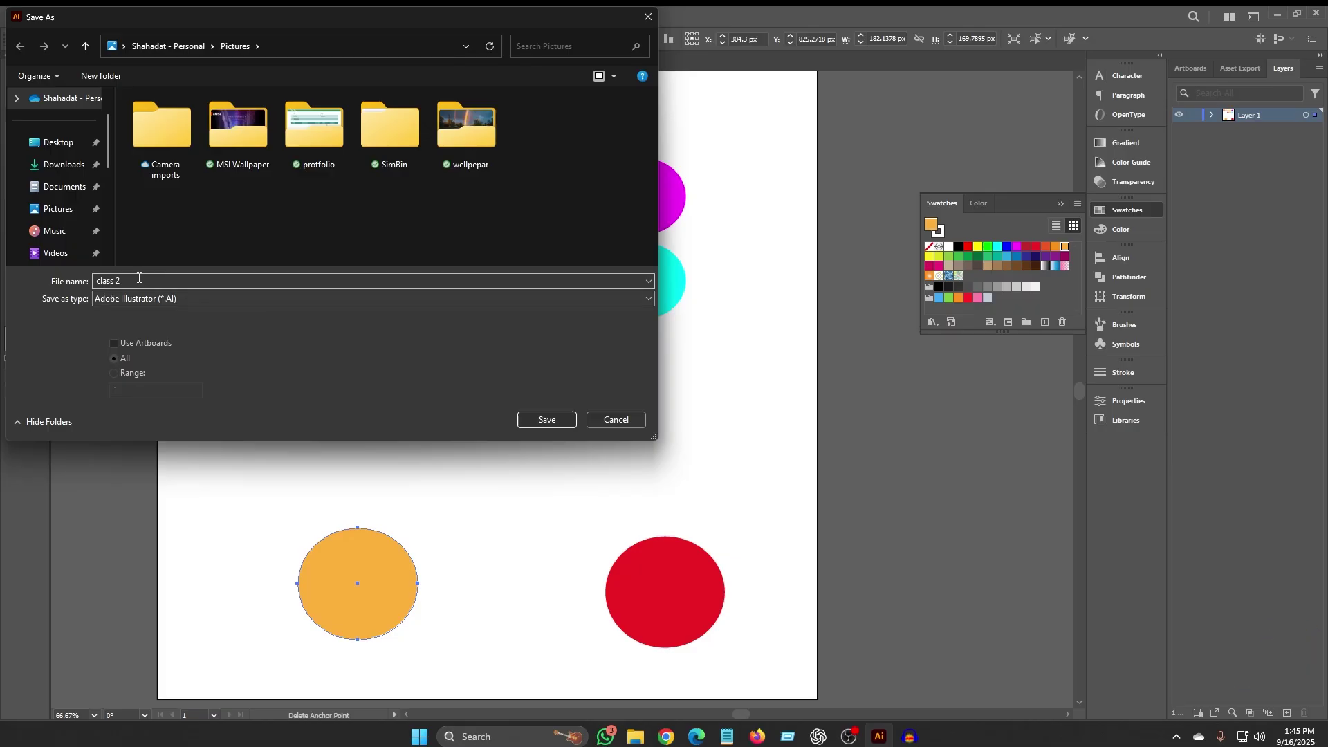
click(545, 420)
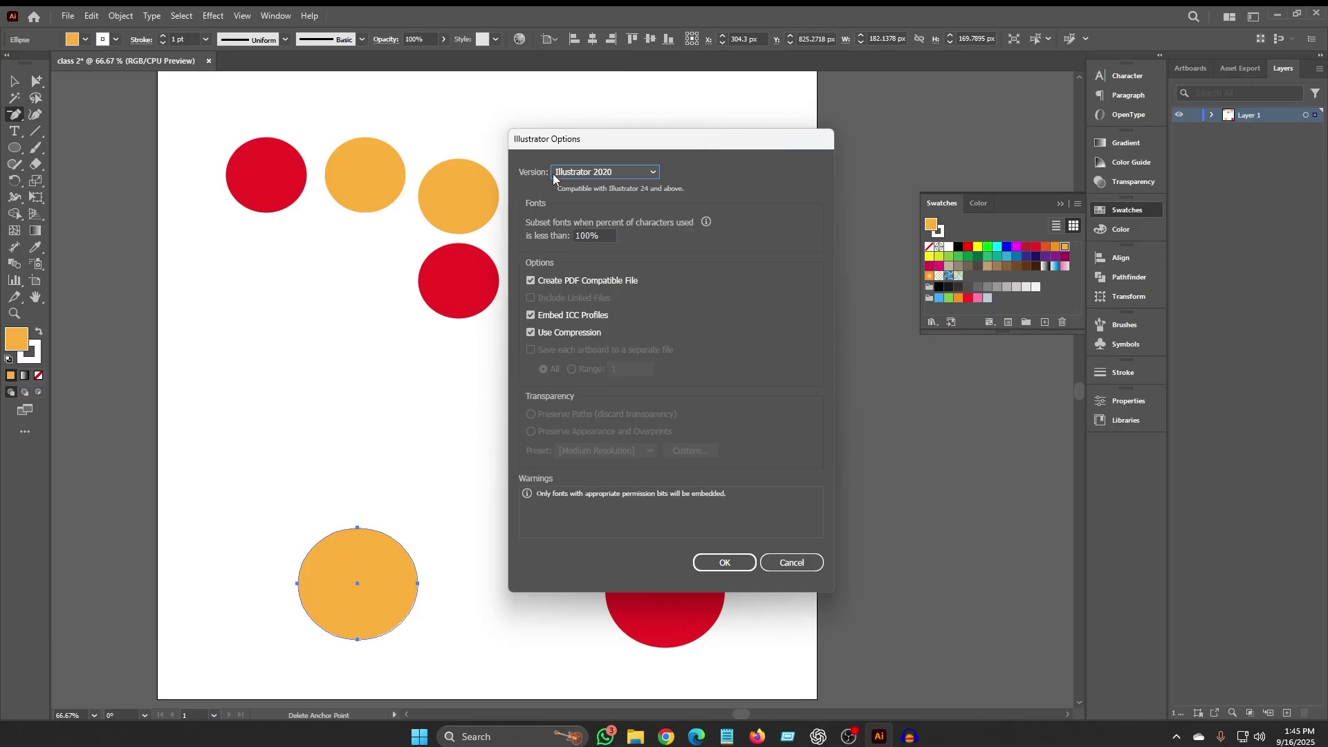
Review the available file versions, keep Illustrator 2020, and accept the Illustrator save options.
click(651, 173)
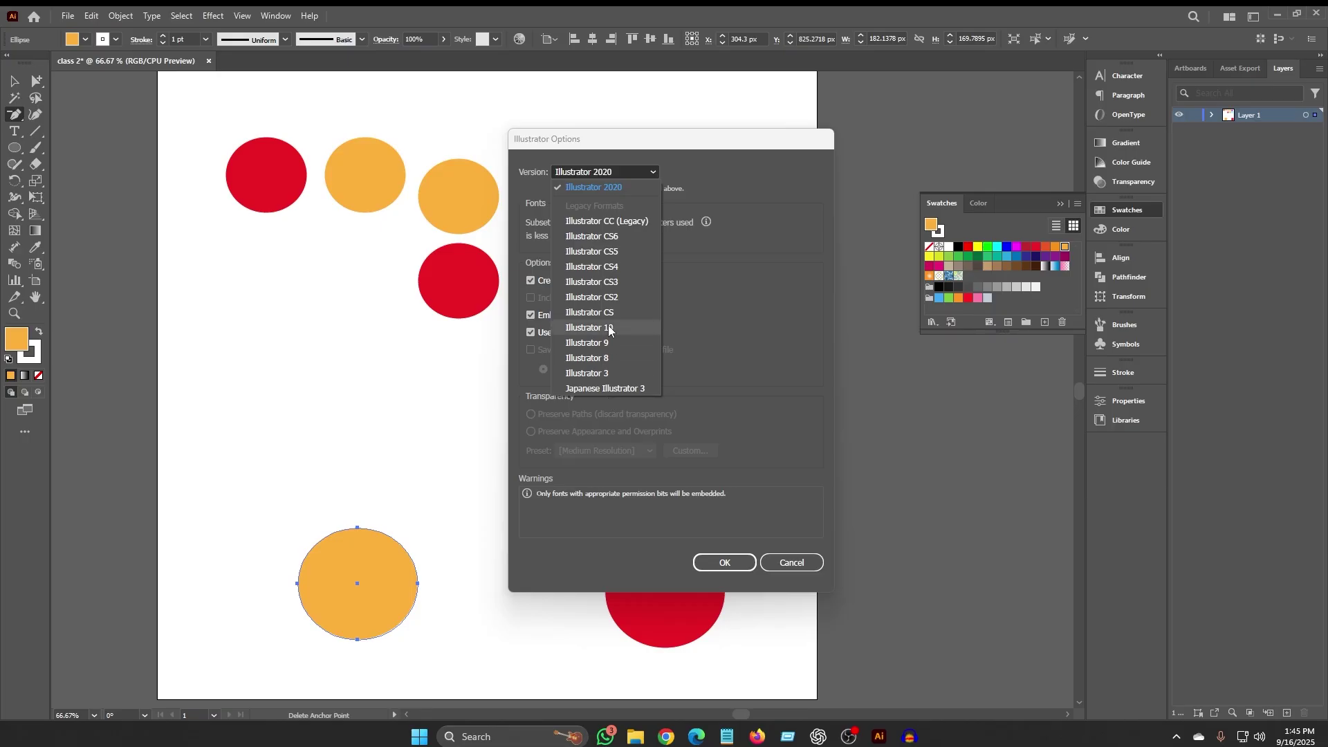
click(653, 173)
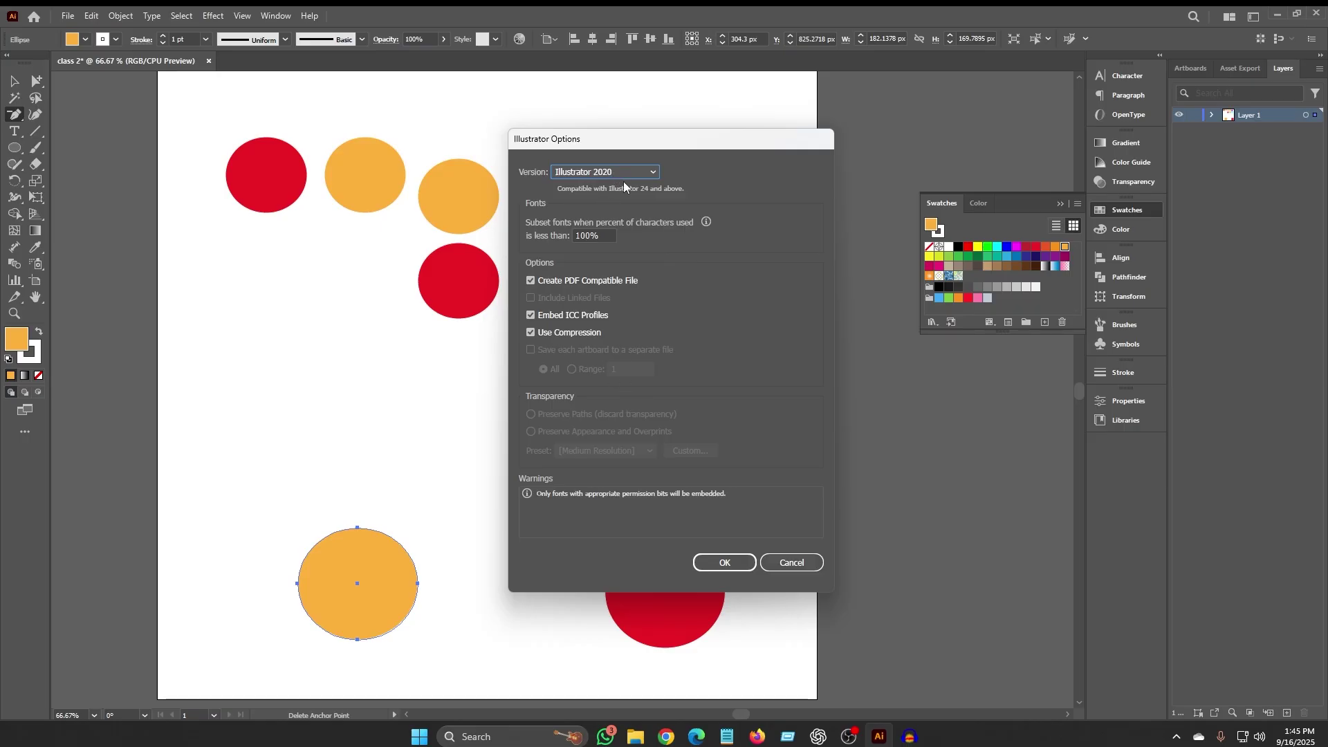
click(725, 562)
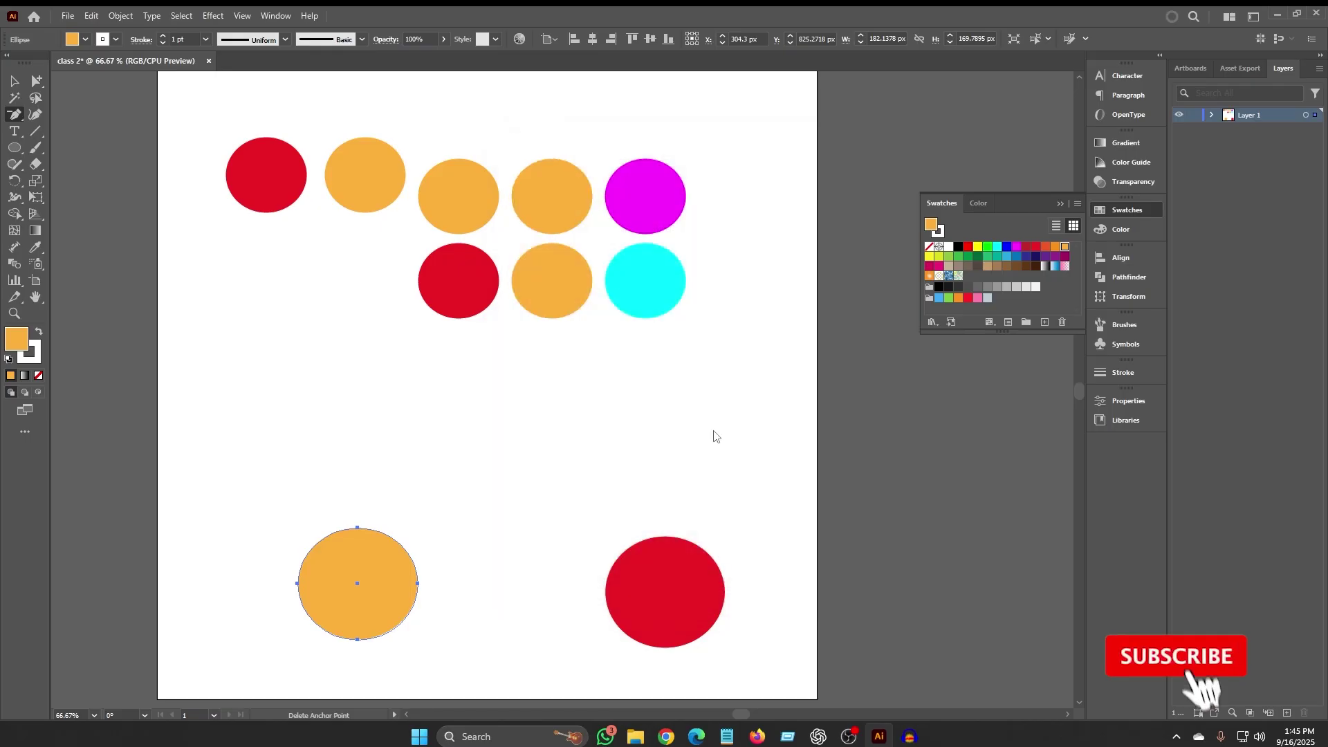